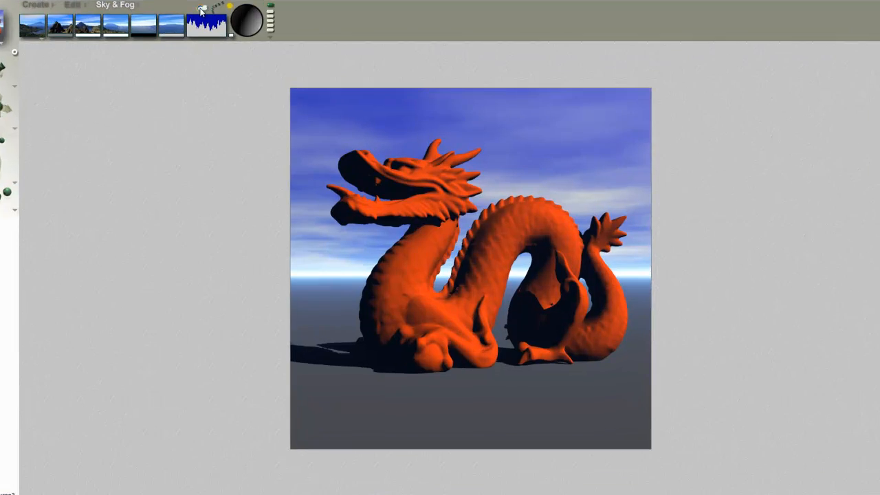
# Step: Raise the sun/moon shadow intensity to 100 in the Sky Lab and check the scene's existing render
pyautogui.click(229, 34)
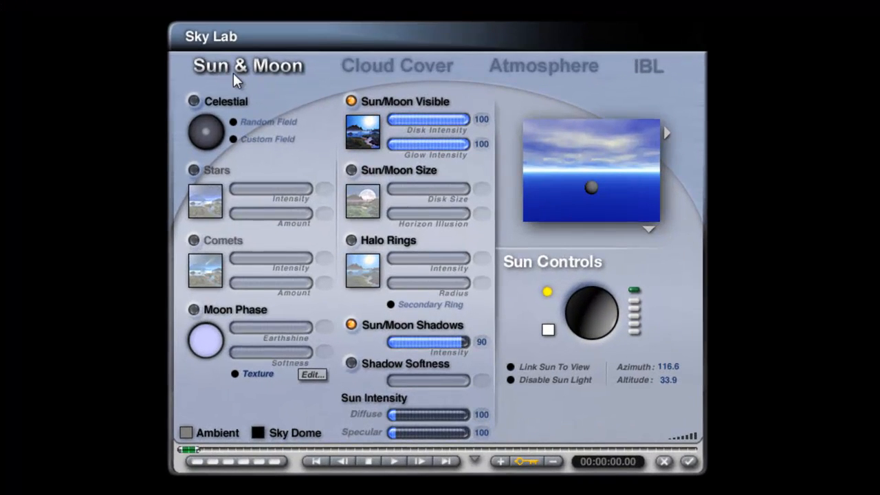
pyautogui.moveTo(459, 346); pyautogui.dragTo(474, 347)
pyautogui.click(689, 462)
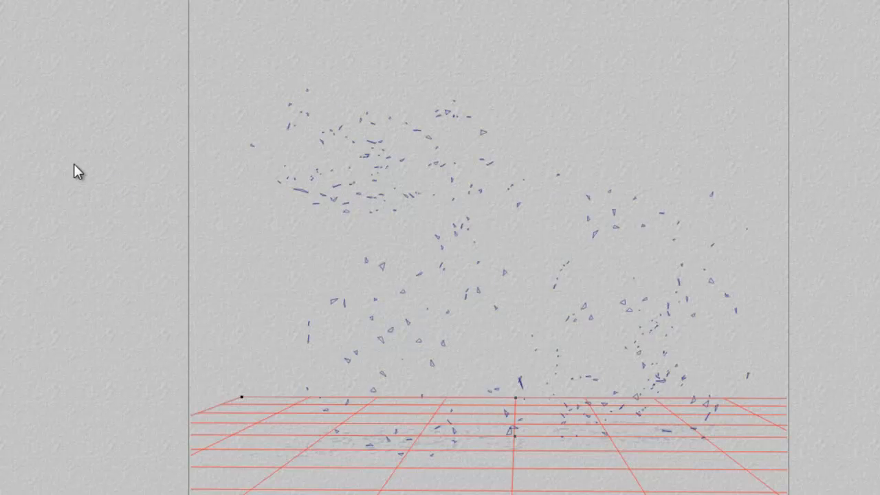
pyautogui.press('Escape')
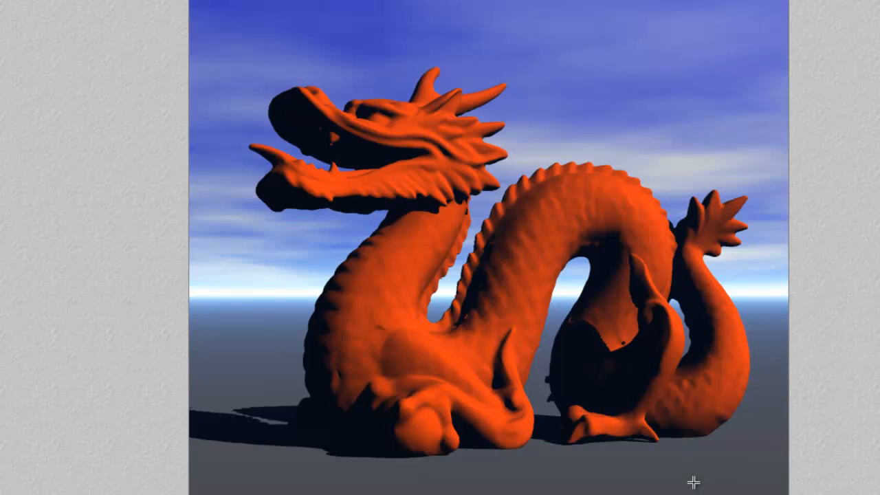
pyautogui.press('Escape')
# Step: Select the dragon and examine its material channels and diffuse colour values in the Materials Lab
pyautogui.rightClick(590, 231)
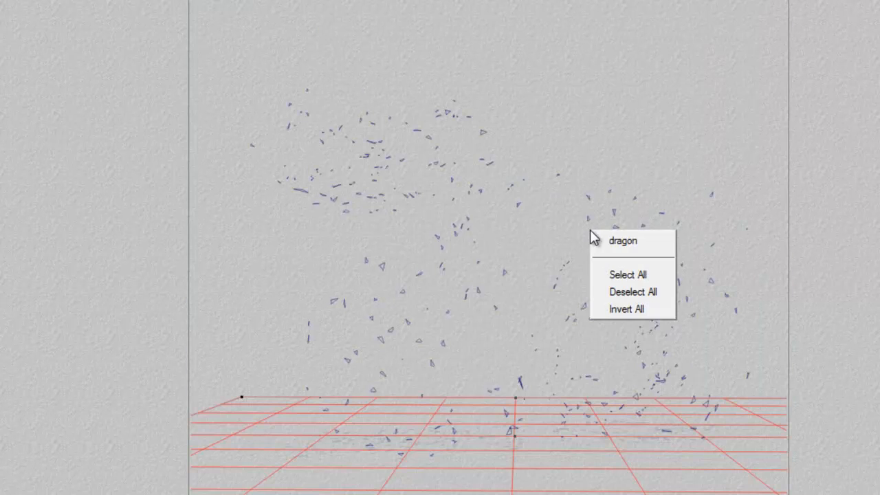
pyautogui.click(611, 238)
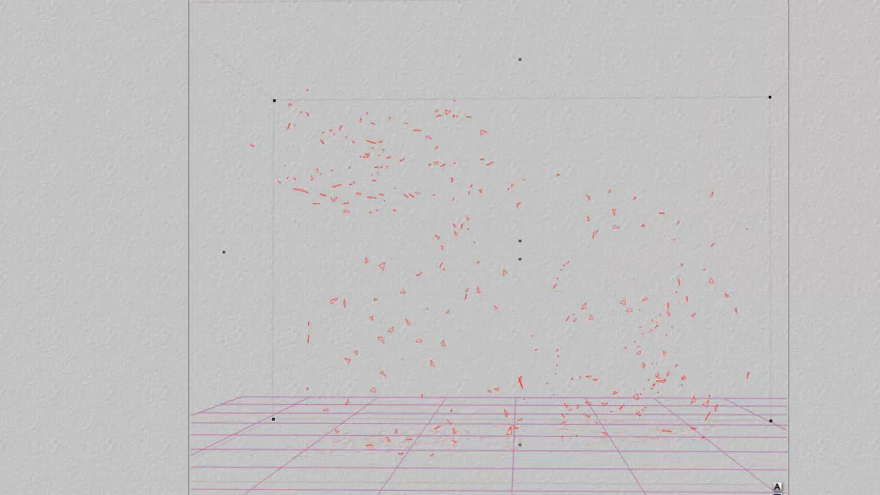
pyautogui.hotkey('ctrl', 'm')
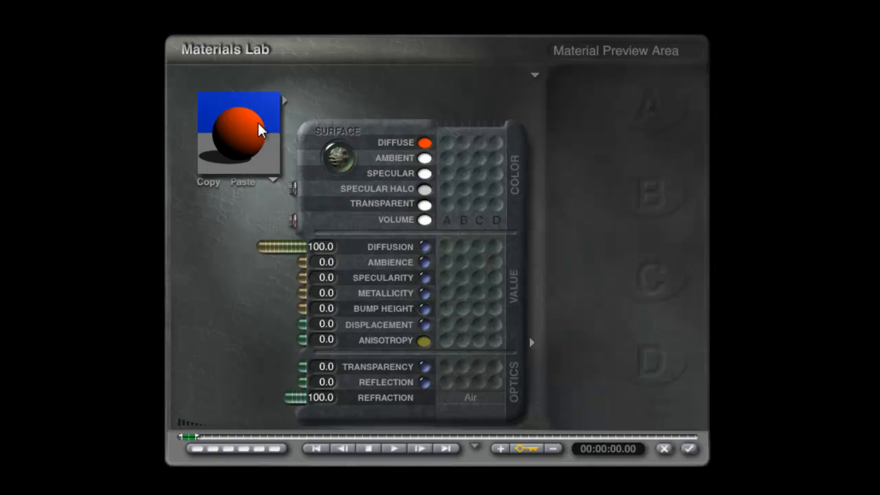
pyautogui.click(425, 144)
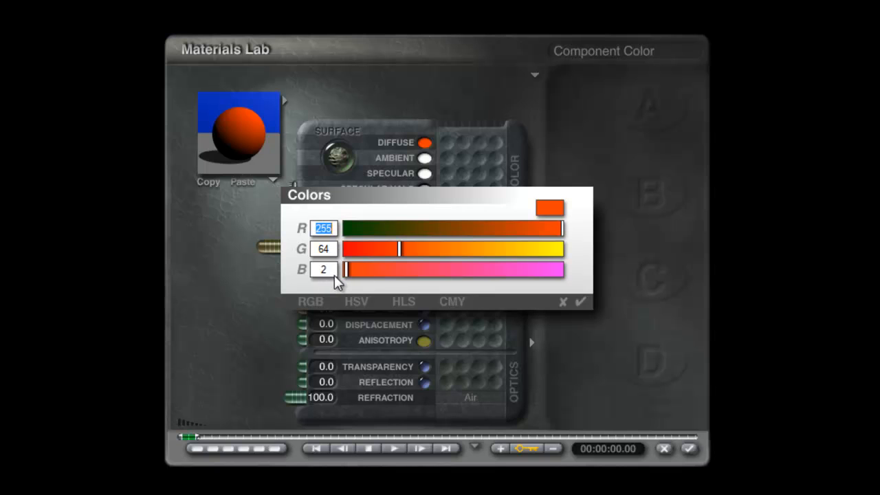
pyautogui.click(580, 302)
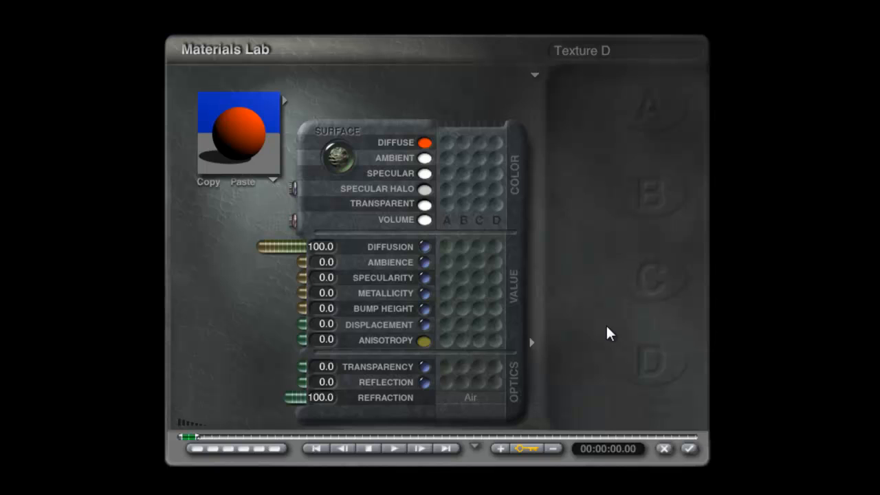
pyautogui.click(690, 450)
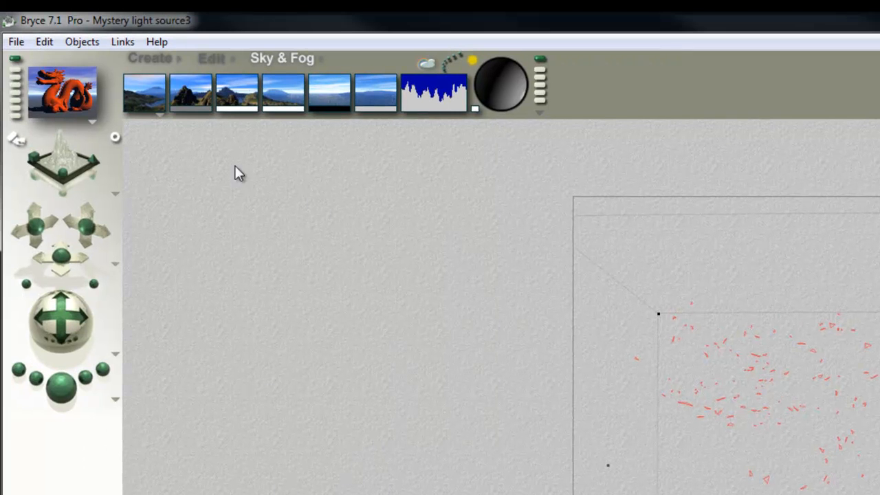
# Step: Switch the sky to a flat background colour and set both the background and ambient colours to black
pyautogui.click(159, 116)
pyautogui.click(215, 176)
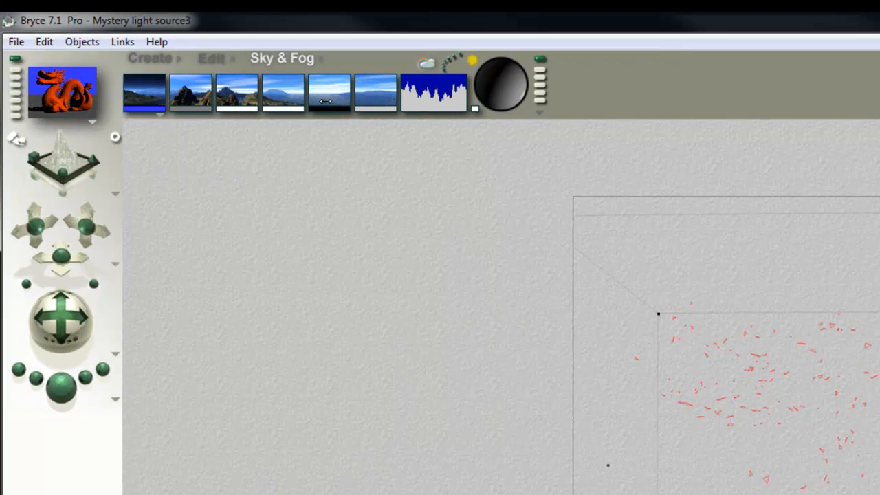
pyautogui.moveTo(155, 107); pyautogui.dragTo(319, 108)
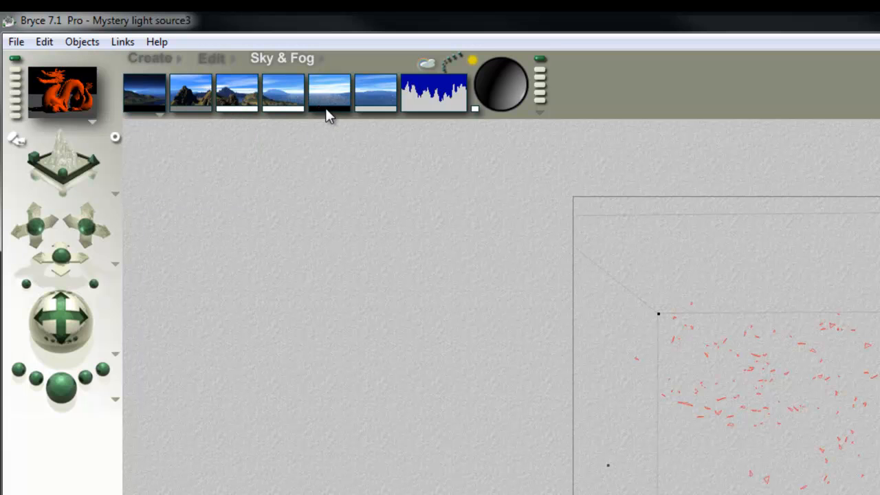
pyautogui.moveTo(191, 109); pyautogui.dragTo(158, 103)
# Step: Disable the sun light in the Sky Lab and render the scene
pyautogui.click(420, 60)
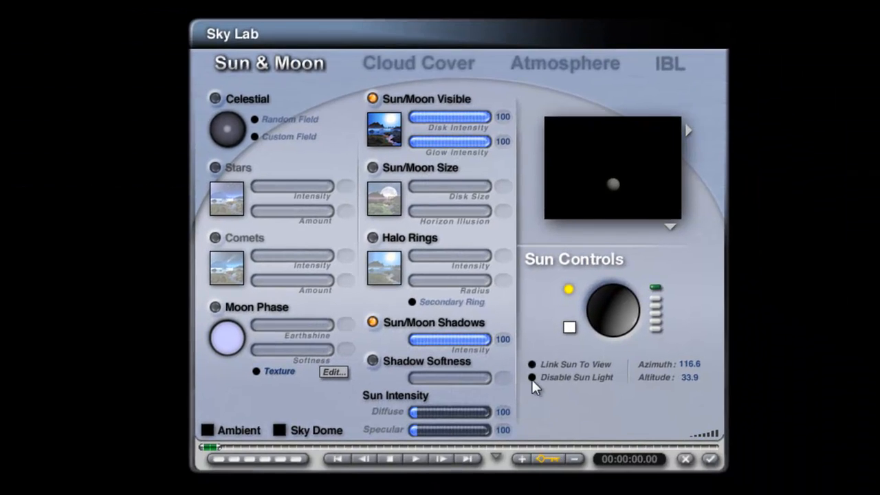
pyautogui.click(687, 460)
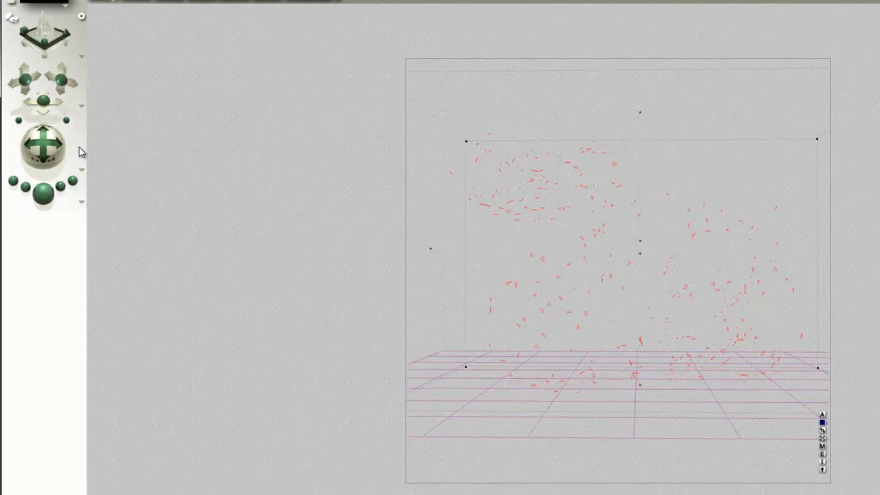
pyautogui.click(45, 201)
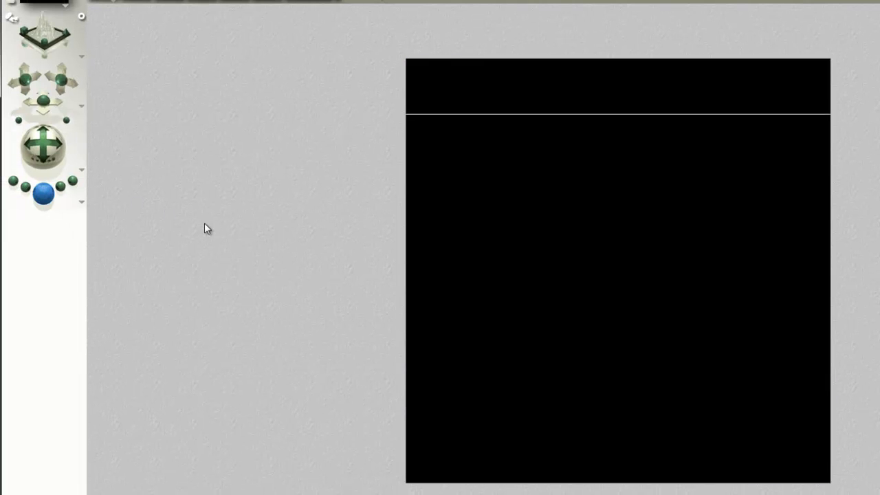
# Step: Set the render options to 16 rays per pixel in Premium quality mode
pyautogui.click(82, 201)
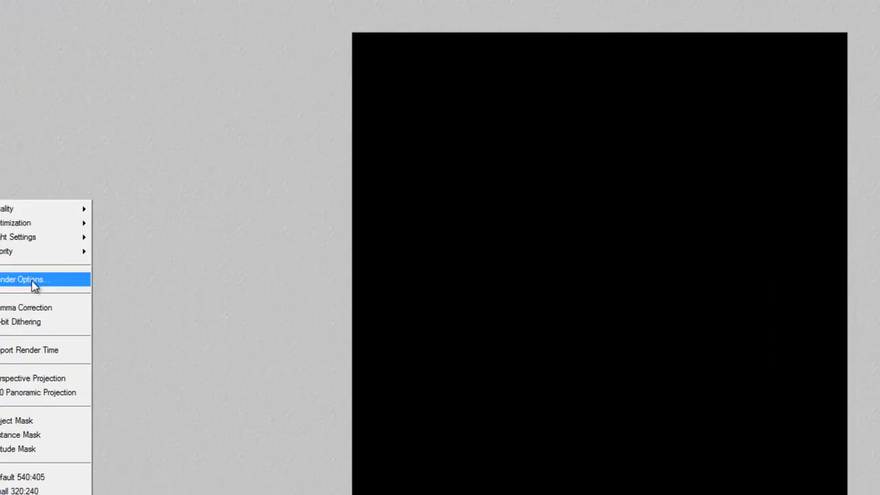
pyautogui.click(118, 269)
pyautogui.click(95, 170)
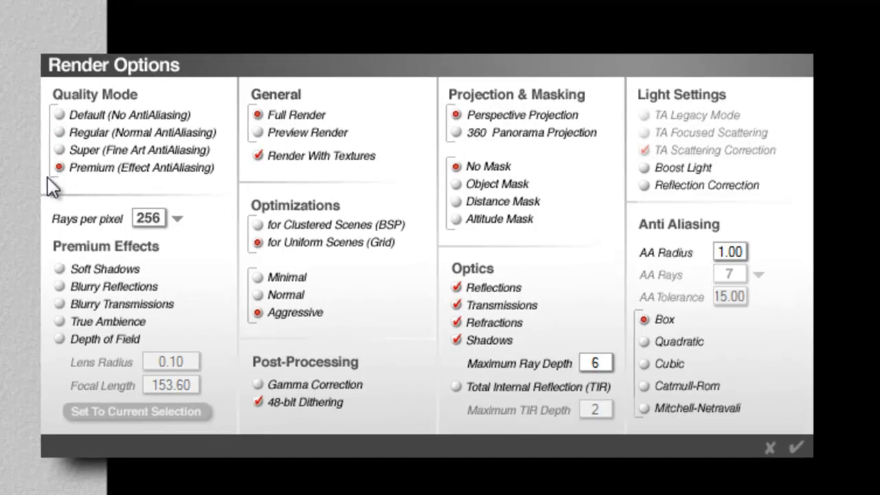
pyautogui.click(176, 218)
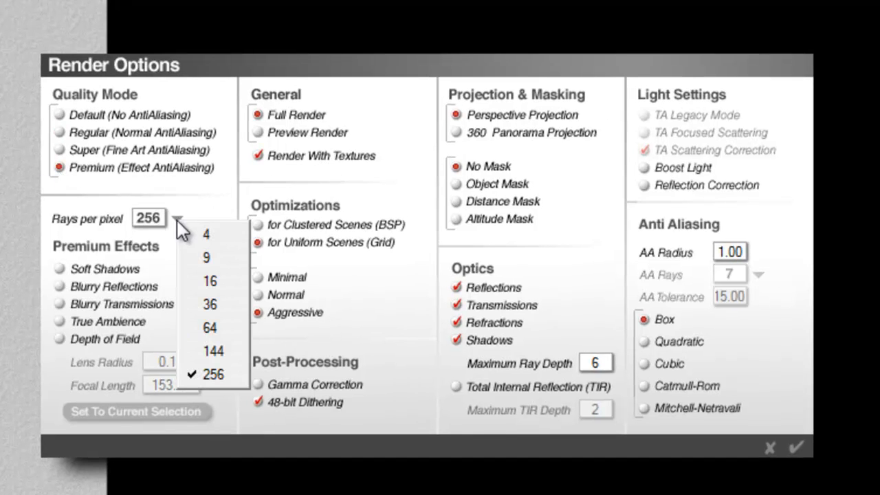
pyautogui.click(218, 273)
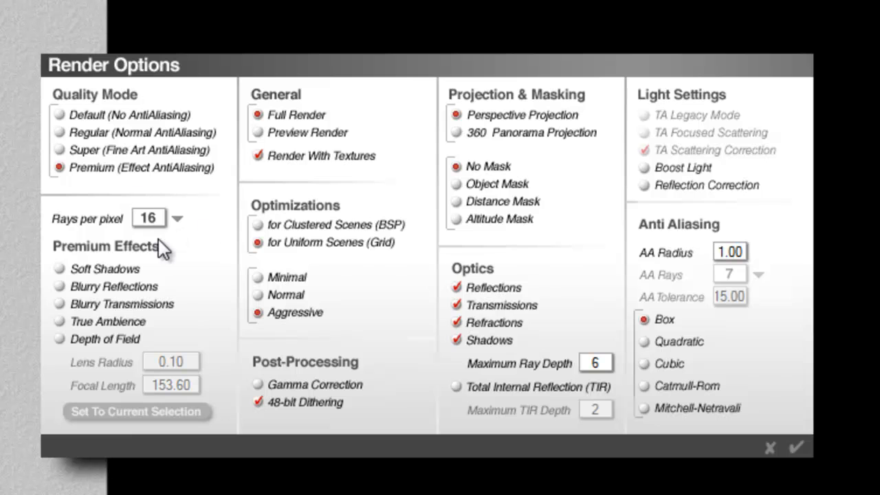
# Step: Enable True Ambience and Boost Light with a maximum ray depth of 4, and render the scene
pyautogui.click(60, 322)
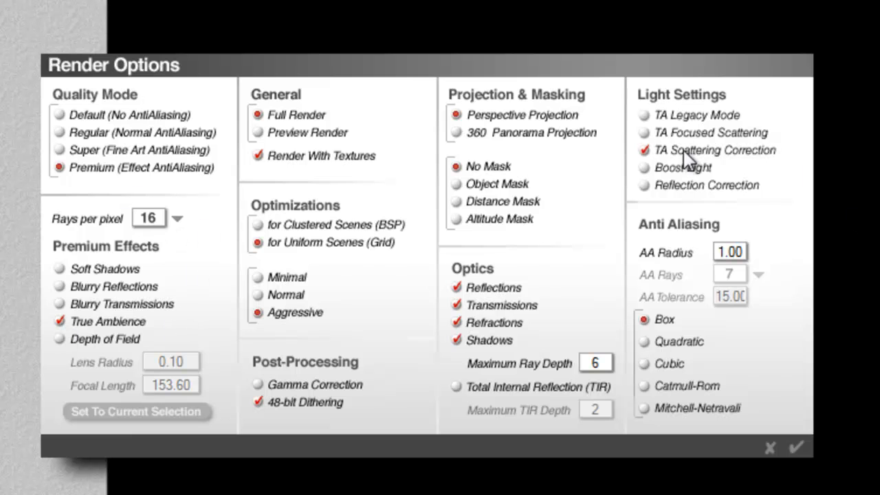
pyautogui.click(657, 173)
pyautogui.click(593, 362)
pyautogui.write('4')
pyautogui.click(796, 447)
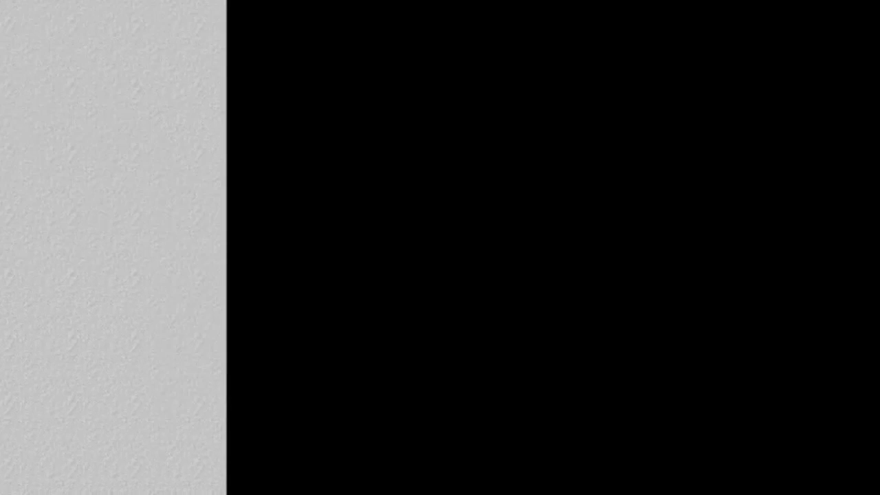
pyautogui.click(48, 299)
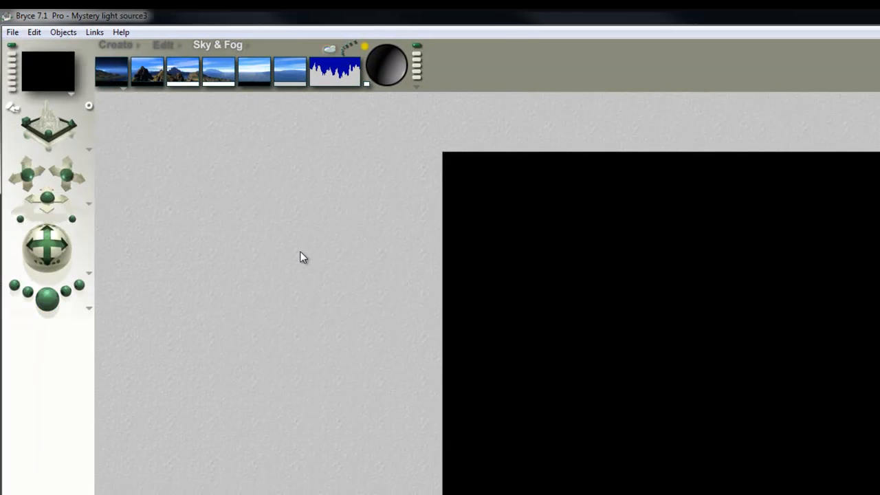
# Step: Create a radial light and enlarge its sphere in the top view until it surrounds the dragon
pyautogui.click(120, 45)
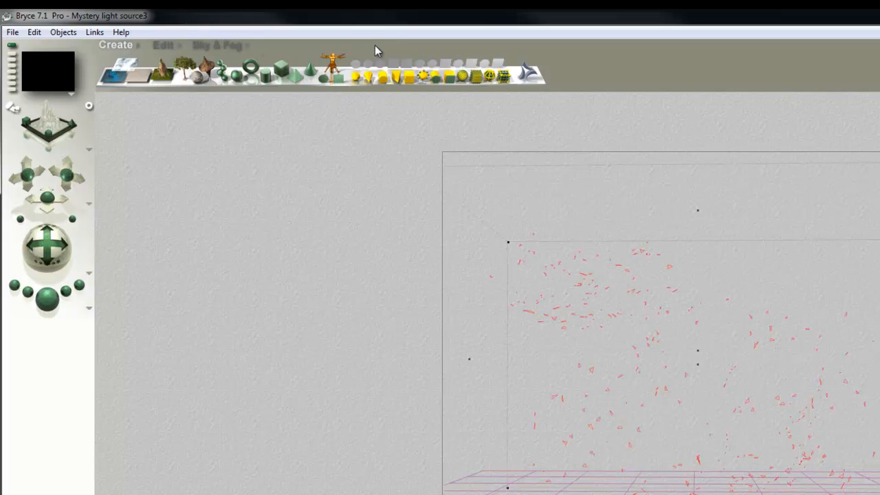
pyautogui.click(352, 78)
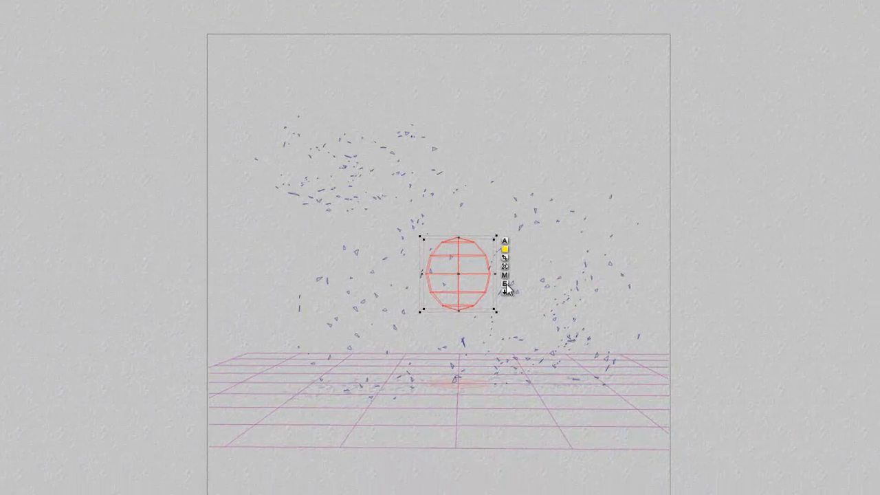
pyautogui.press('2')
pyautogui.moveTo(455, 249); pyautogui.dragTo(579, 127)
pyautogui.press('1')
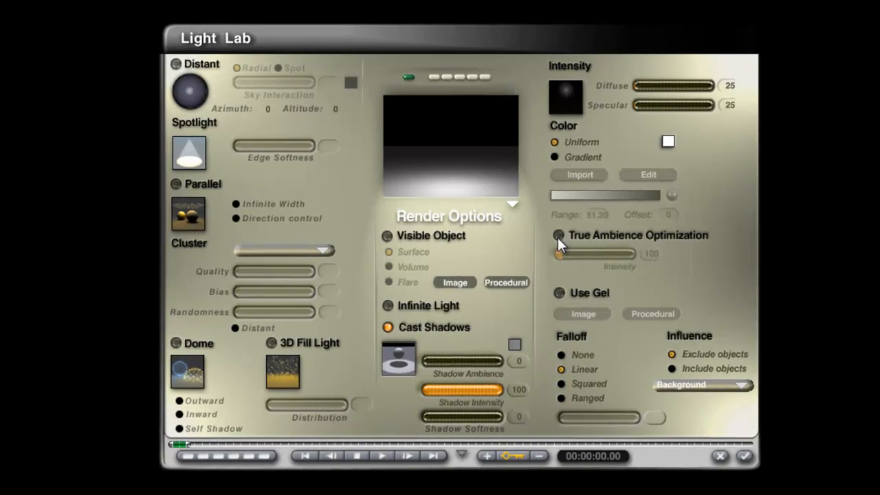
# Step: Enable True Ambience Optimization at intensity 100 for the radial light and render the scene
pyautogui.click(558, 235)
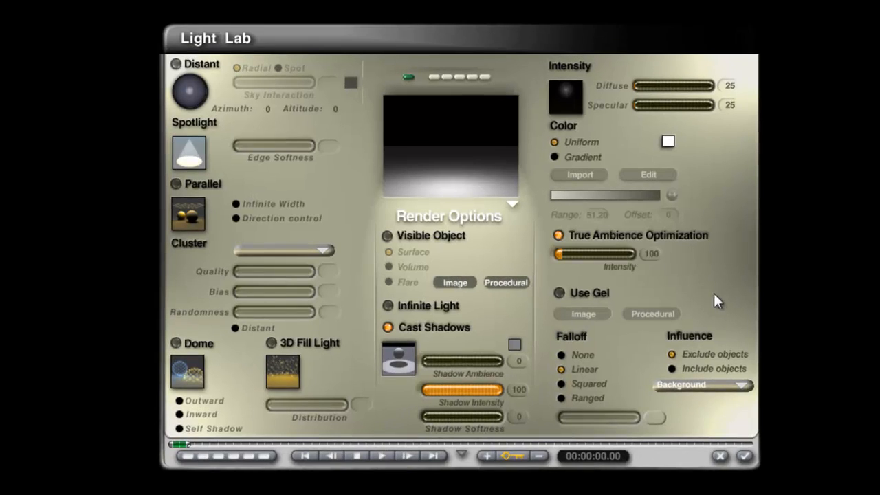
pyautogui.click(511, 206)
pyautogui.click(543, 212)
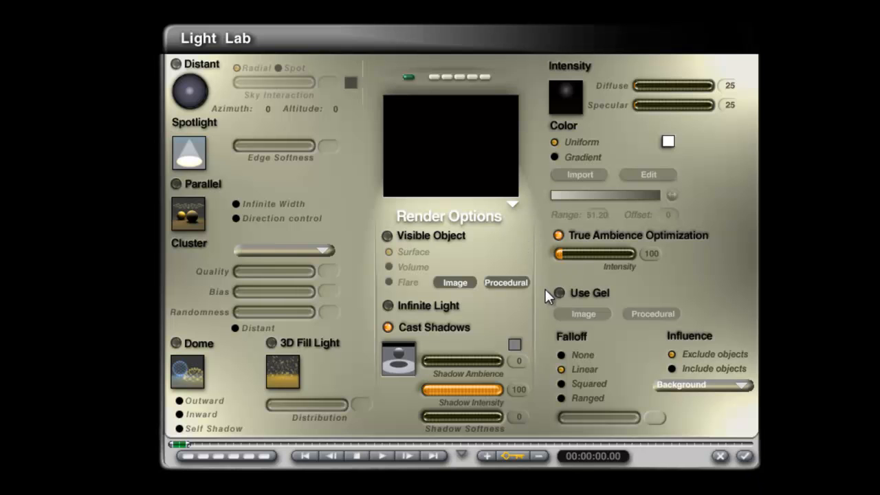
pyautogui.click(745, 457)
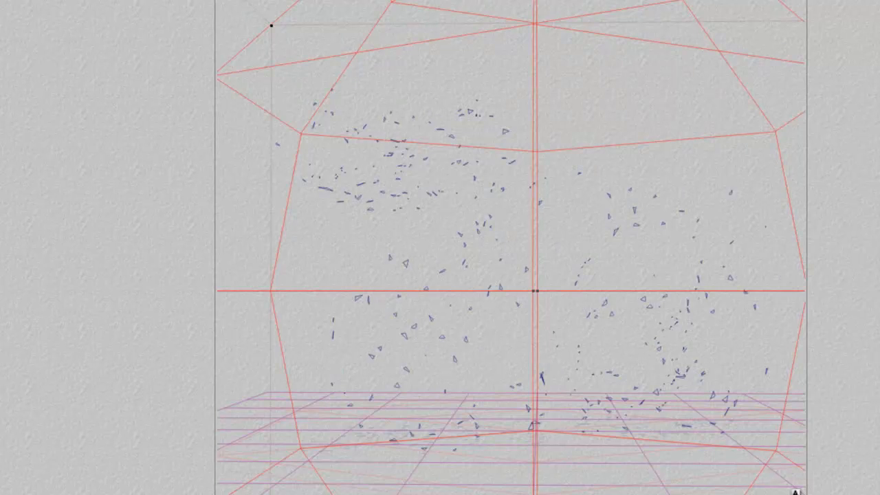
pyautogui.hotkey('ctrl', 'r')
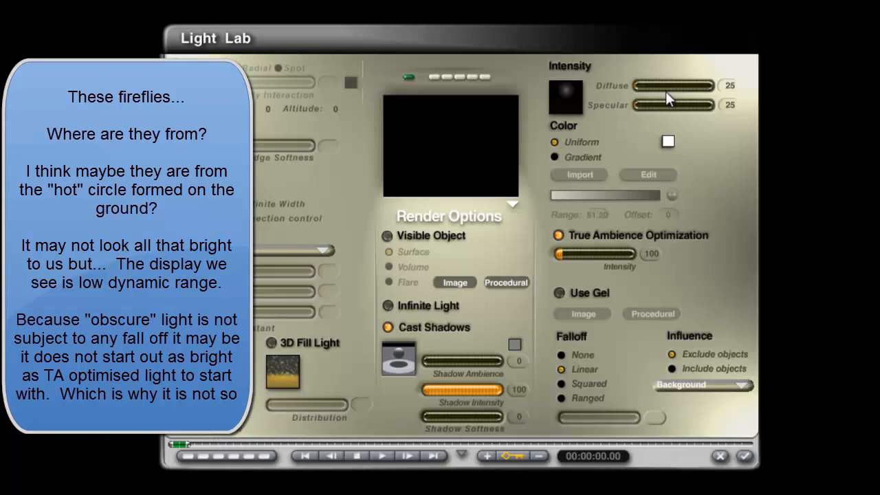
# Step: Set the radial light's diffuse intensity to 100 and specular intensity to 0, and render again
pyautogui.click(733, 87)
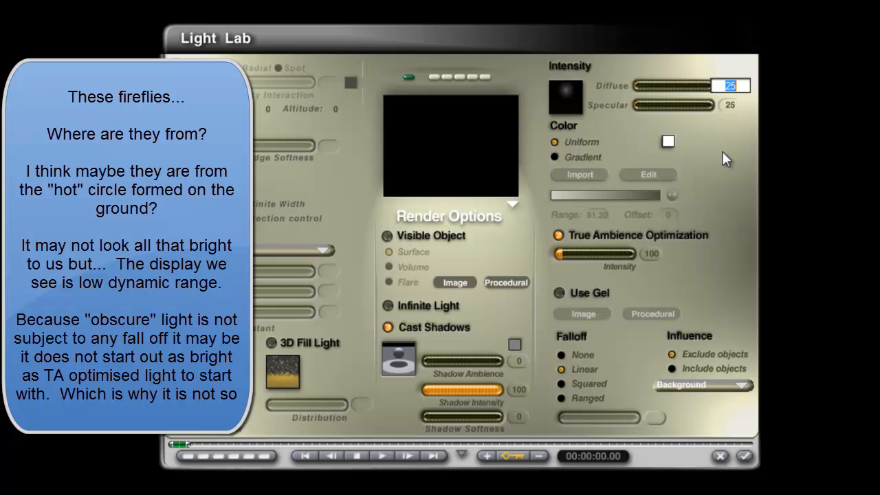
pyautogui.write('100')
pyautogui.press('Tab')
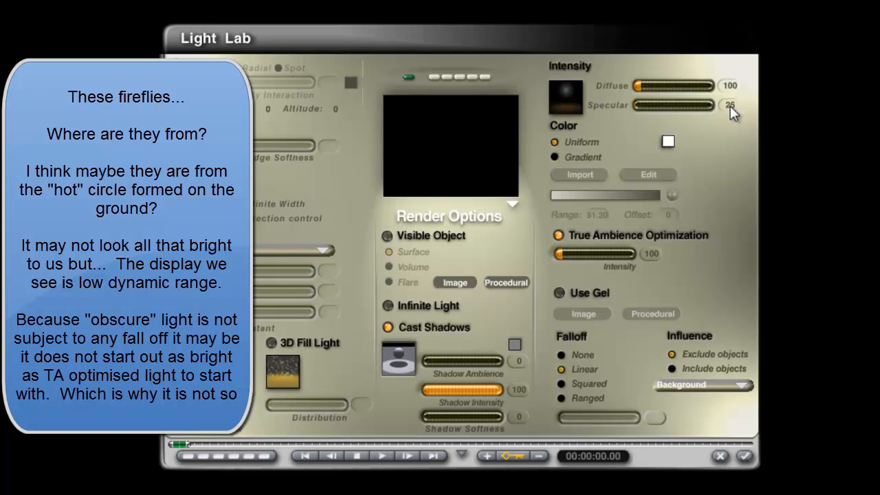
pyautogui.write('0')
pyautogui.press('Return')
pyautogui.click(747, 457)
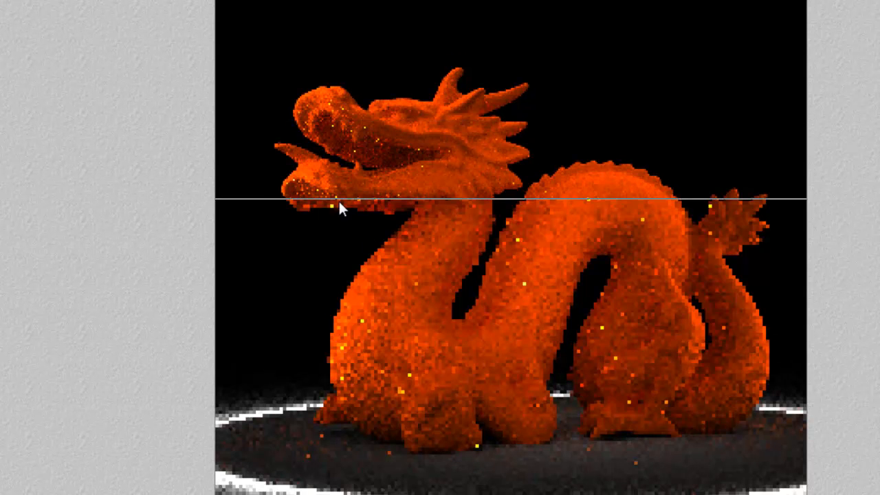
# Step: Raise the radial light's diffuse intensity to 200 and render the dragon to judge the brightness
pyautogui.press('Escape')
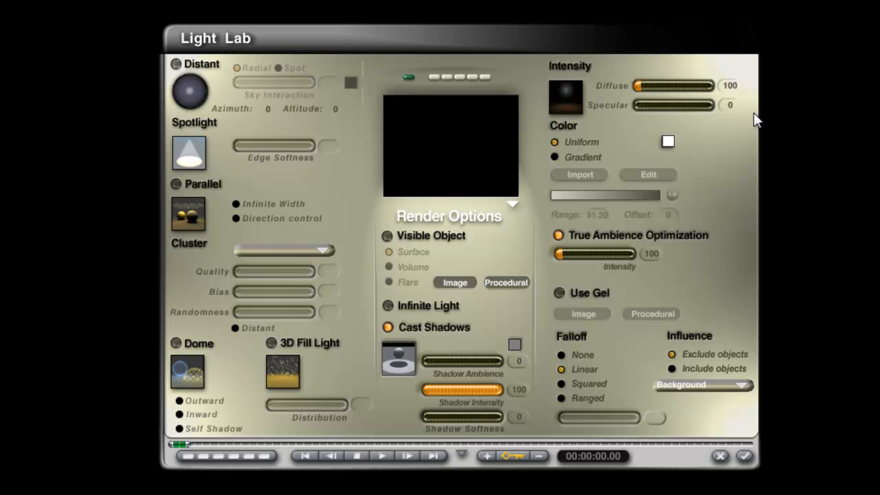
pyautogui.click(730, 87)
pyautogui.write('200')
pyautogui.press('Return')
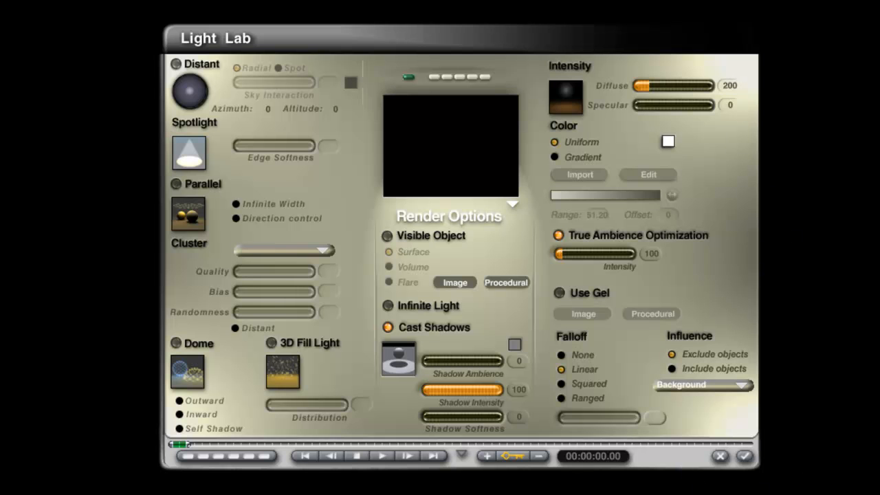
pyautogui.click(745, 456)
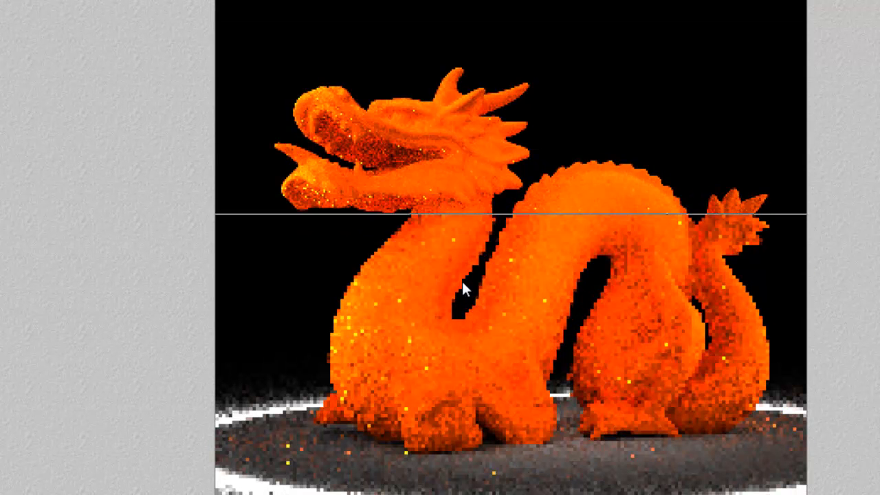
pyautogui.click(523, 259)
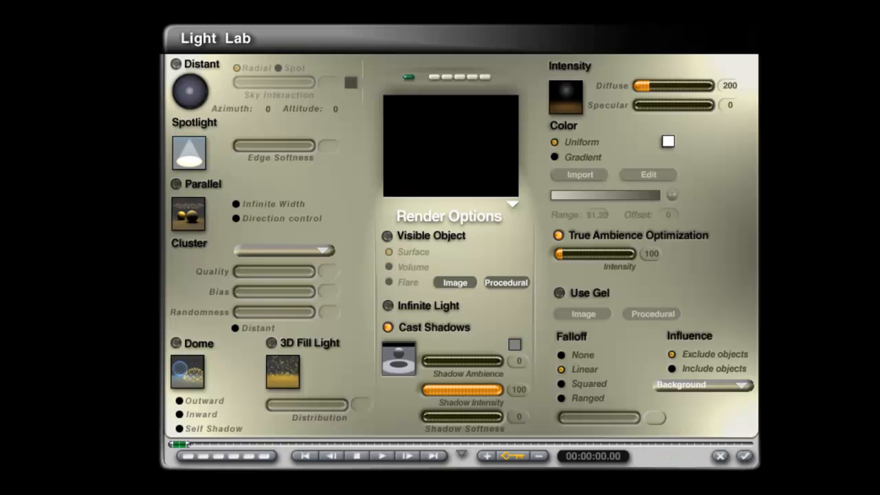
# Step: Change the radial light's influence to Include objects with Background listed, and apply the light settings
pyautogui.click(732, 385)
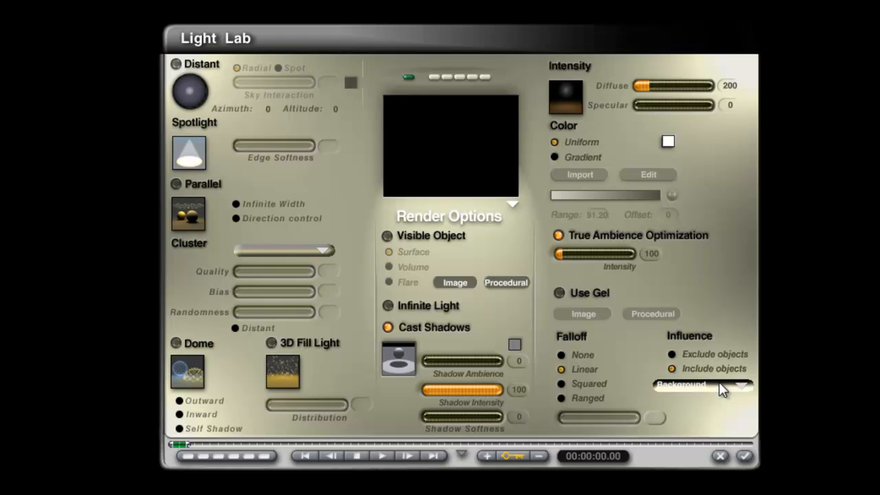
pyautogui.click(775, 428)
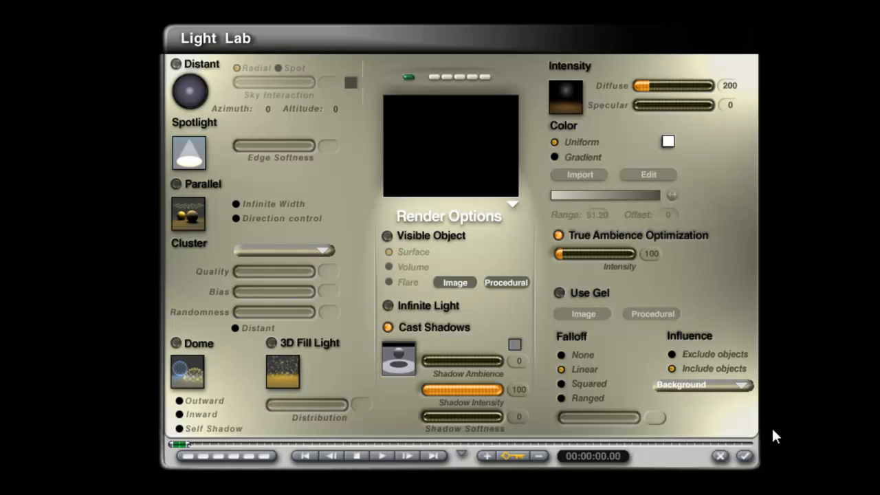
pyautogui.click(748, 459)
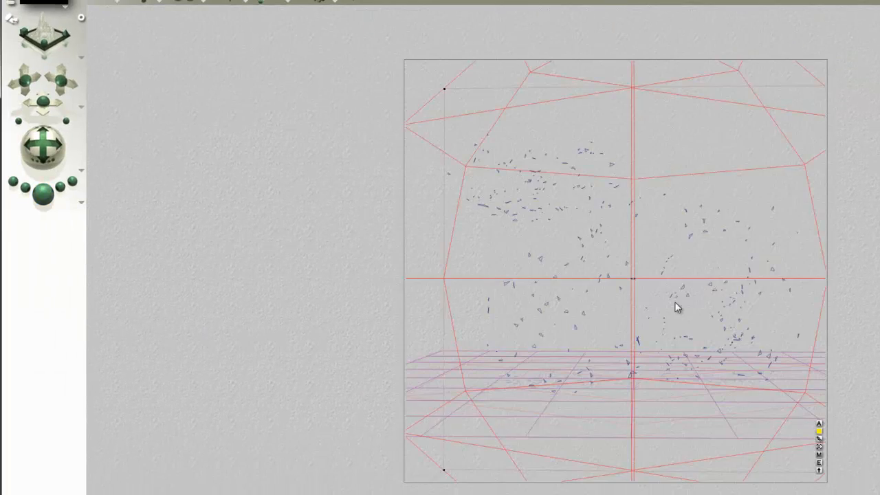
# Step: Rename the radial light as Background and render the scene
pyautogui.click(819, 418)
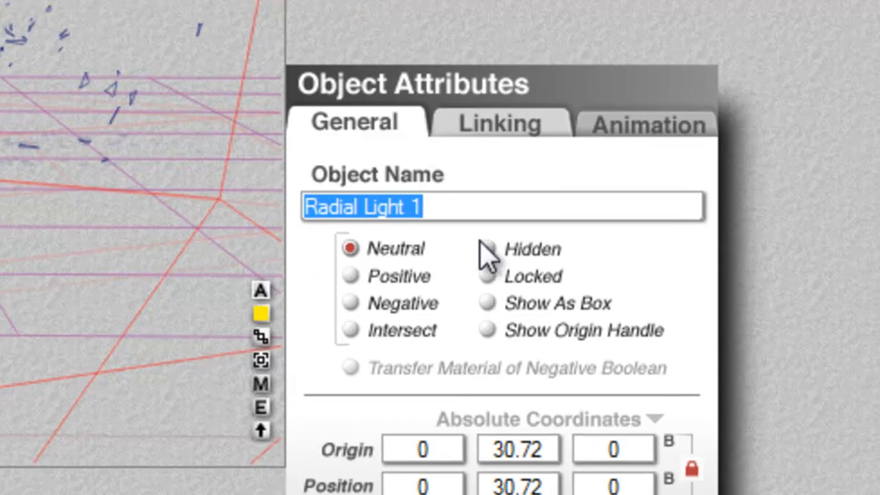
pyautogui.write('Background')
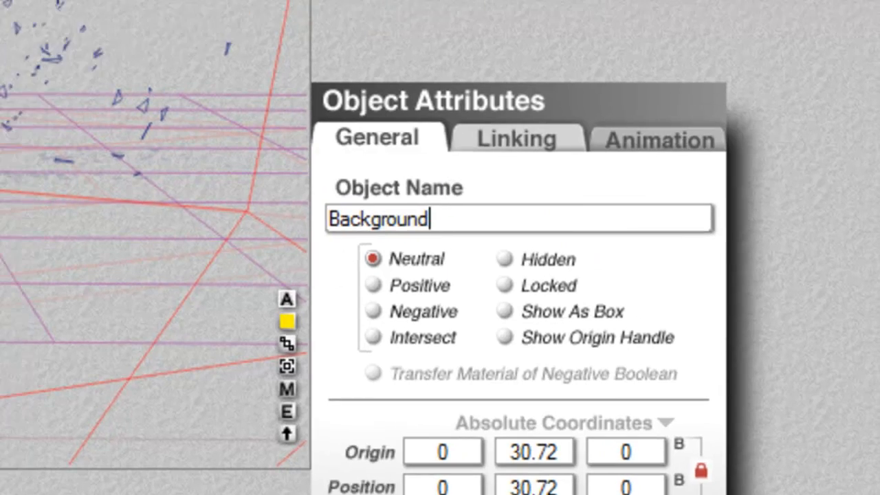
pyautogui.press('Return')
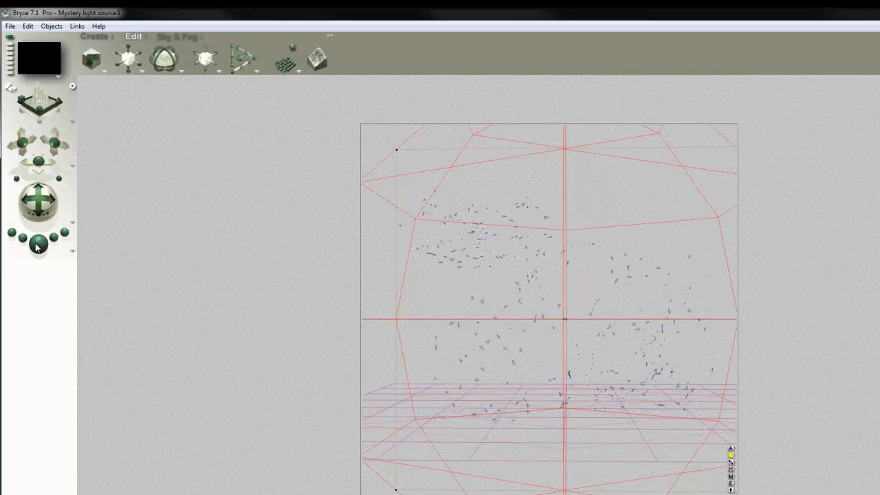
pyautogui.click(38, 244)
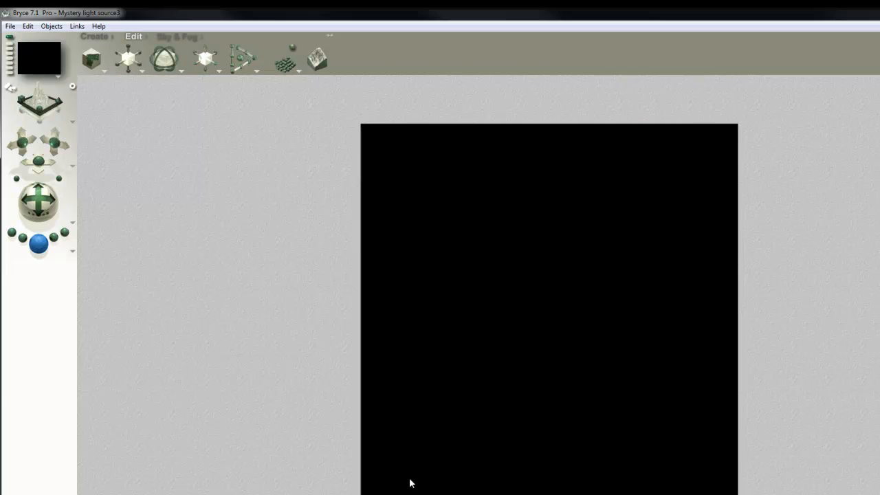
pyautogui.click(571, 315)
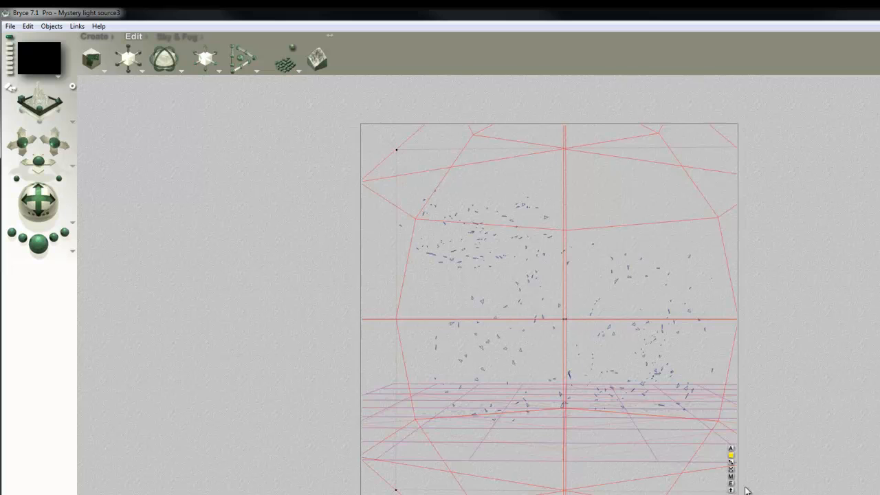
# Step: Give the radial light an opaque grey material with diffusion 100 and transparency 0, and render the scene
pyautogui.click(731, 476)
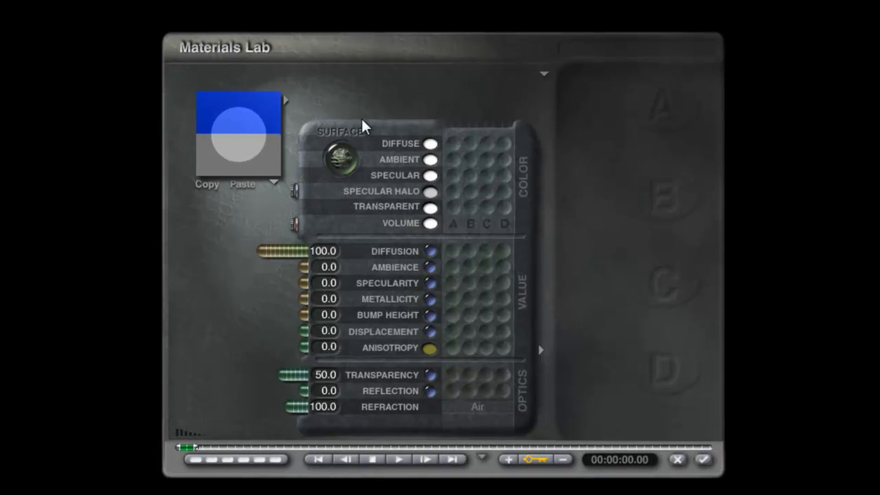
pyautogui.click(547, 74)
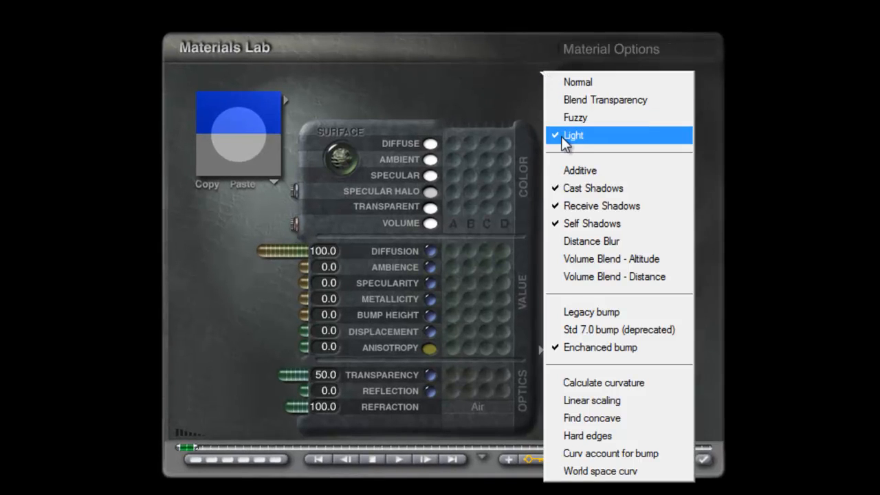
pyautogui.click(477, 63)
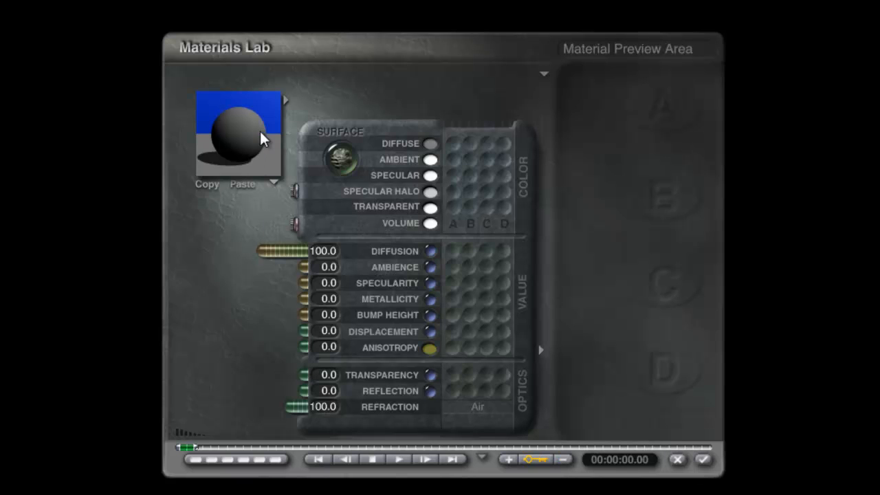
pyautogui.click(703, 459)
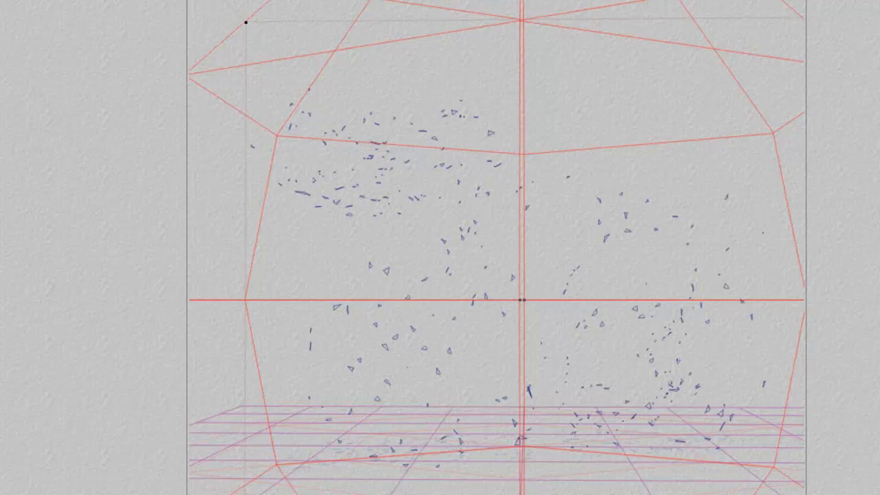
pyautogui.hotkey('ctrl', 'r')
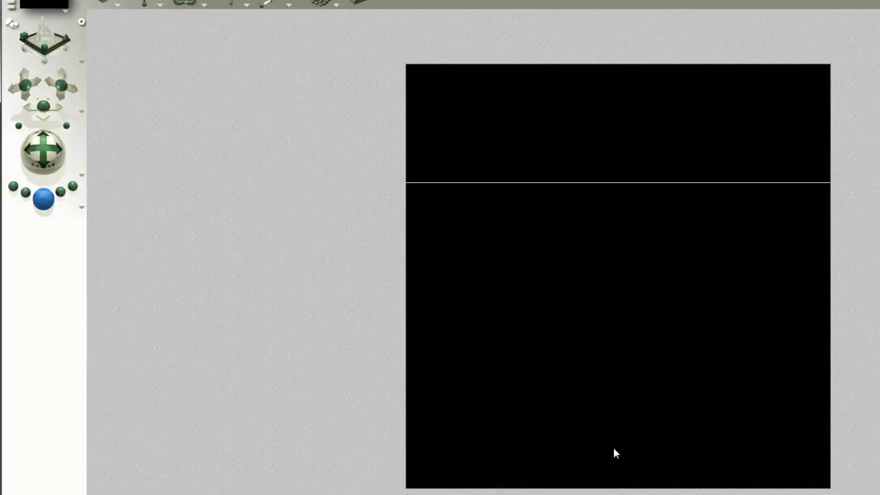
pyautogui.press('Escape')
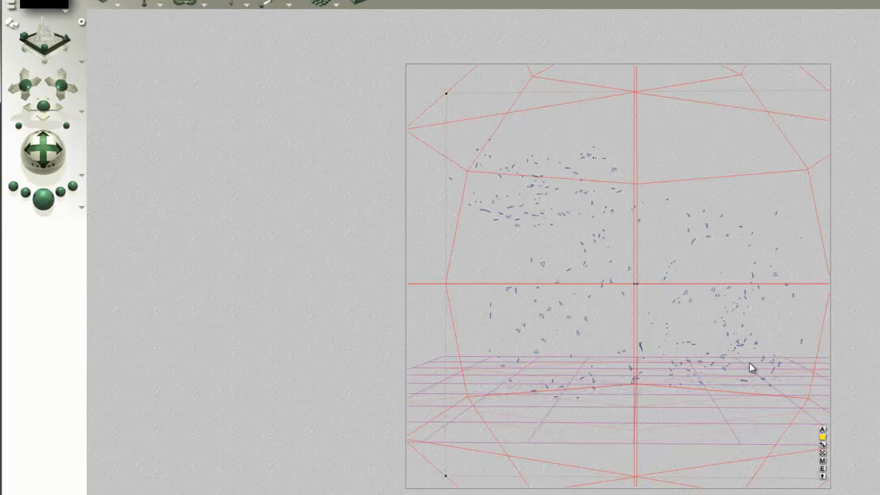
# Step: Raise the radial light's diffuse intensity to 999, set its falloff to None, and render again
pyautogui.click(823, 470)
pyautogui.moveTo(651, 94); pyautogui.dragTo(674, 94)
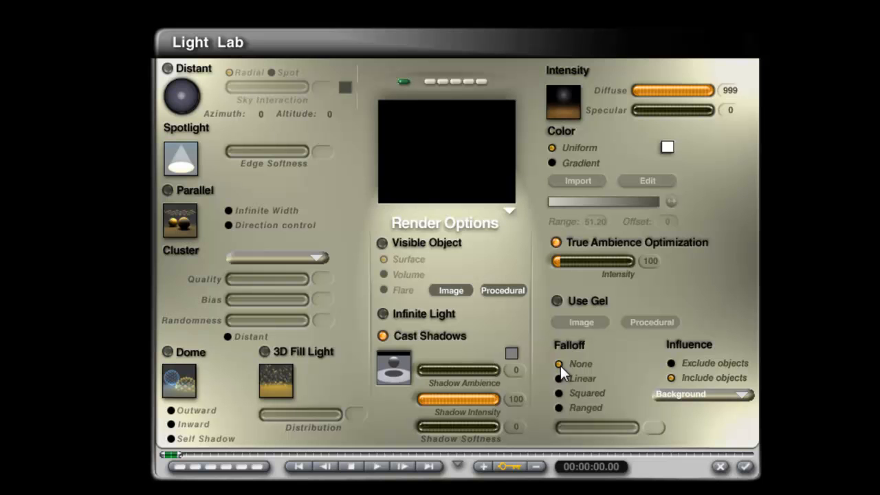
pyautogui.click(747, 470)
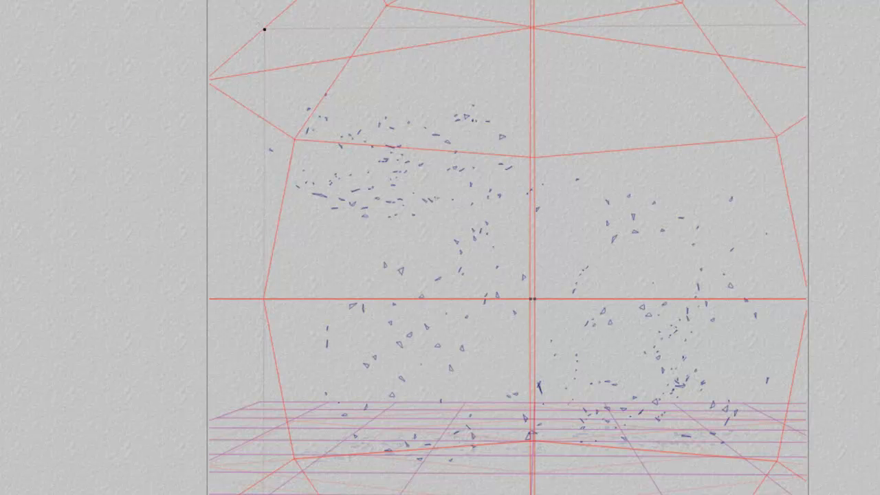
pyautogui.hotkey('ctrl', 'r')
pyautogui.press('Escape')
# Step: Set the light material's diffusion to 0 and make its diffuse, ambient and specular colours black
pyautogui.hotkey('ctrl', 'm')
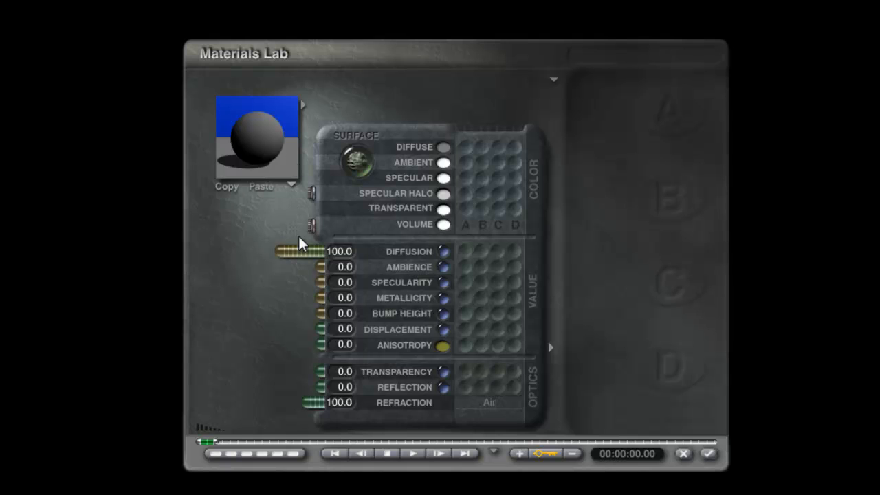
pyautogui.moveTo(285, 252); pyautogui.dragTo(326, 257)
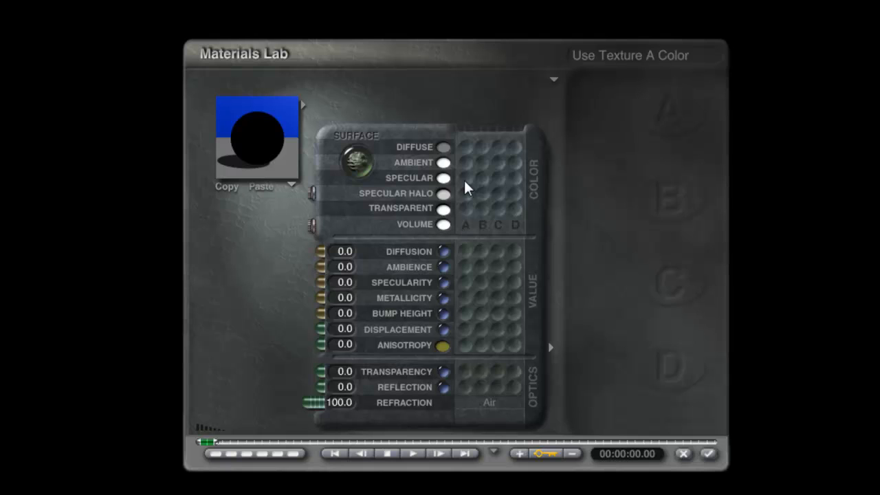
pyautogui.click(444, 148)
pyautogui.click(743, 105)
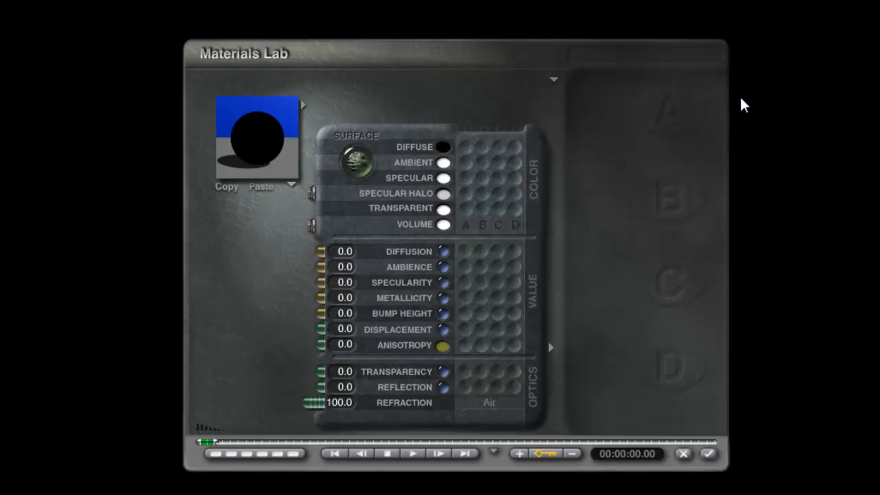
pyautogui.click(444, 162)
pyautogui.click(864, 241)
pyautogui.click(444, 177)
pyautogui.click(693, 228)
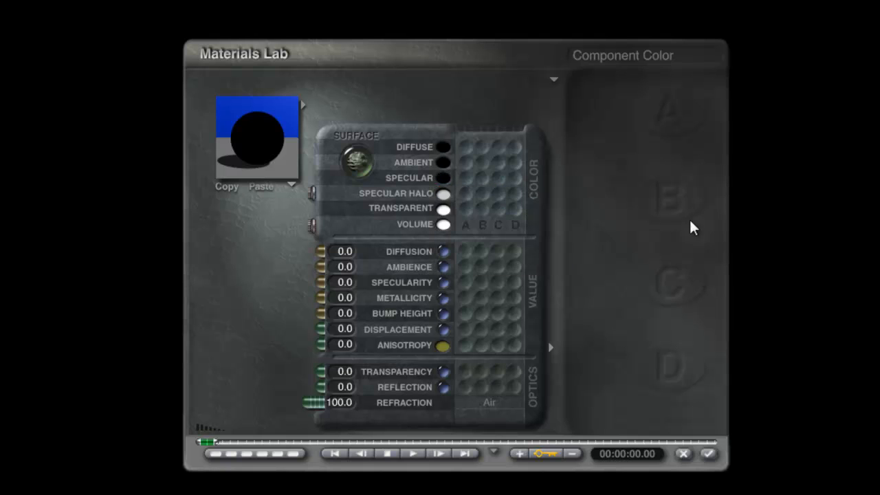
# Step: Make the light material's specular halo, transparent and volume colours black
pyautogui.click(443, 193)
pyautogui.click(875, 271)
pyautogui.click(444, 208)
pyautogui.click(790, 251)
pyautogui.click(443, 224)
pyautogui.click(825, 234)
# Step: Set the light material's reflection to 100, apply the material and render the dragon
pyautogui.moveTo(313, 389); pyautogui.dragTo(151, 397)
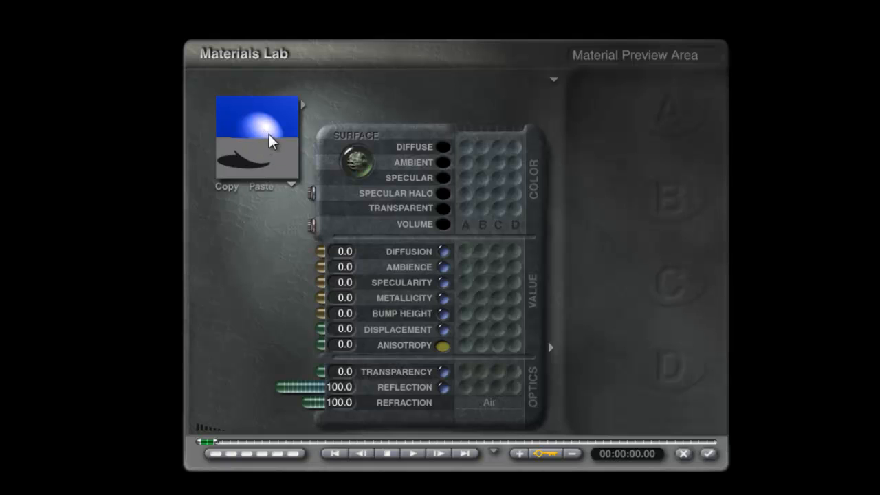
pyautogui.click(708, 454)
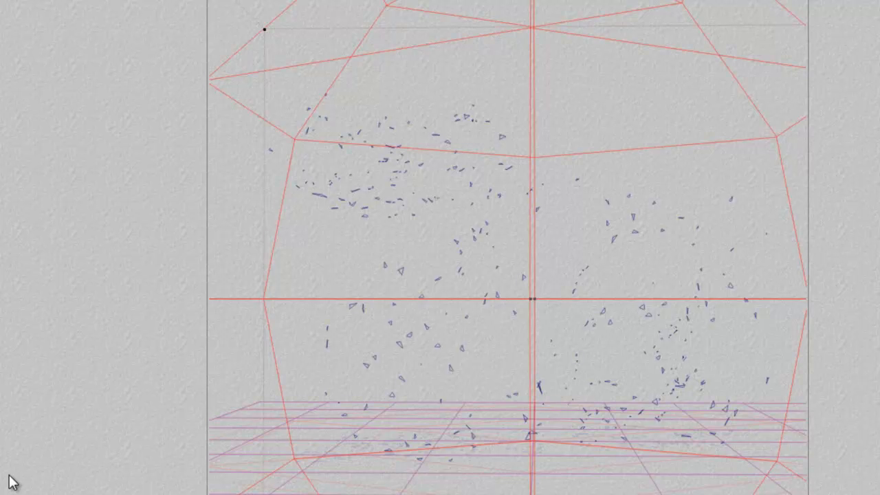
pyautogui.hotkey('ctrl', 'r')
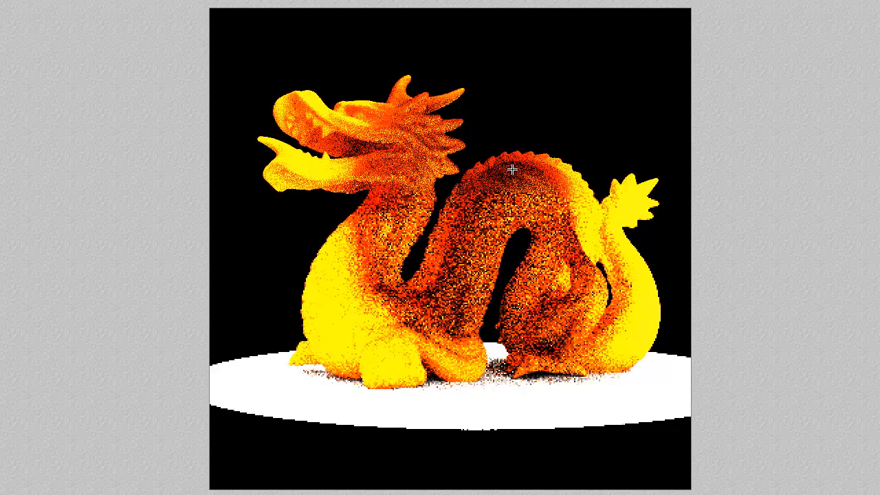
pyautogui.click(542, 219)
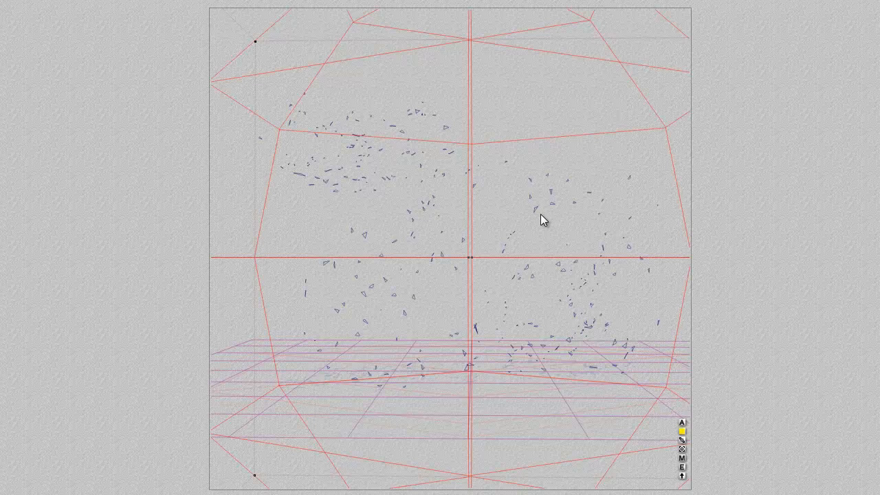
# Step: Check the radial light's settings and render the dragon again for comparison
pyautogui.click(682, 467)
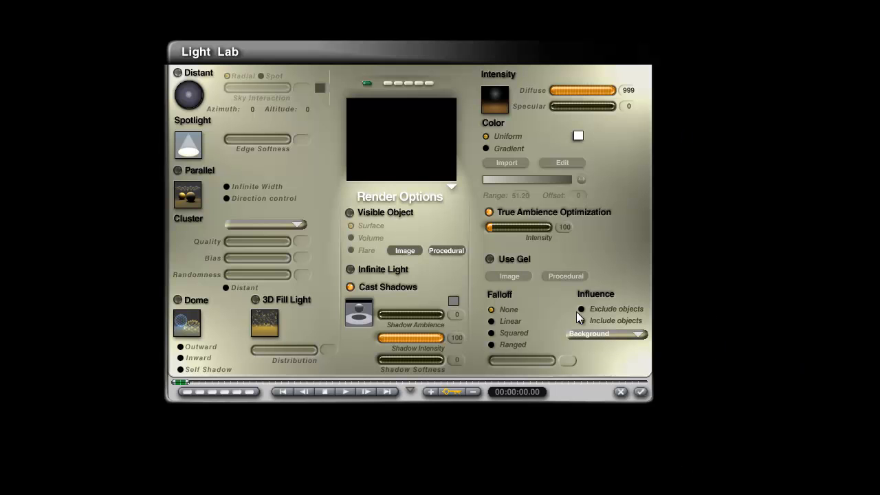
pyautogui.click(490, 261)
pyautogui.click(635, 389)
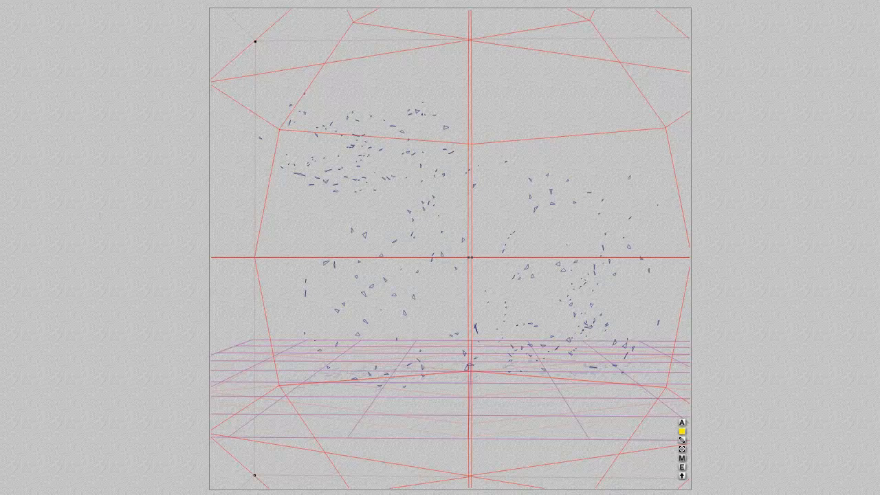
pyautogui.hotkey('ctrl', 'r')
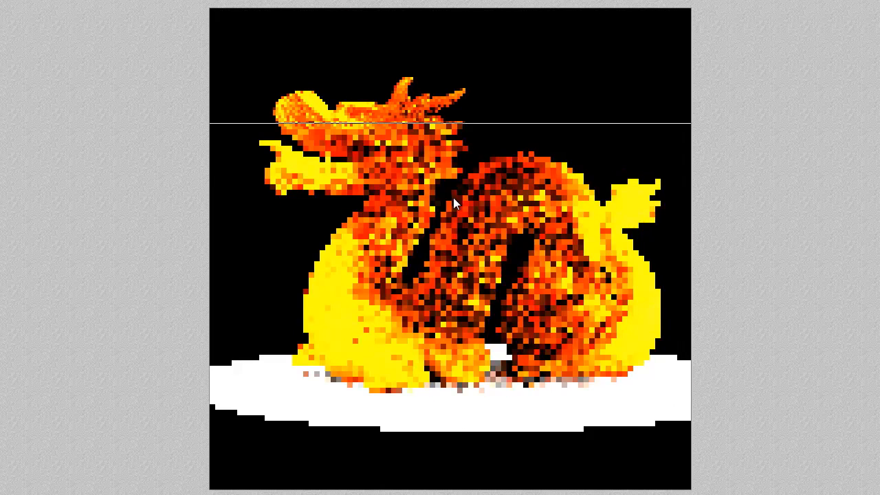
pyautogui.press('Escape')
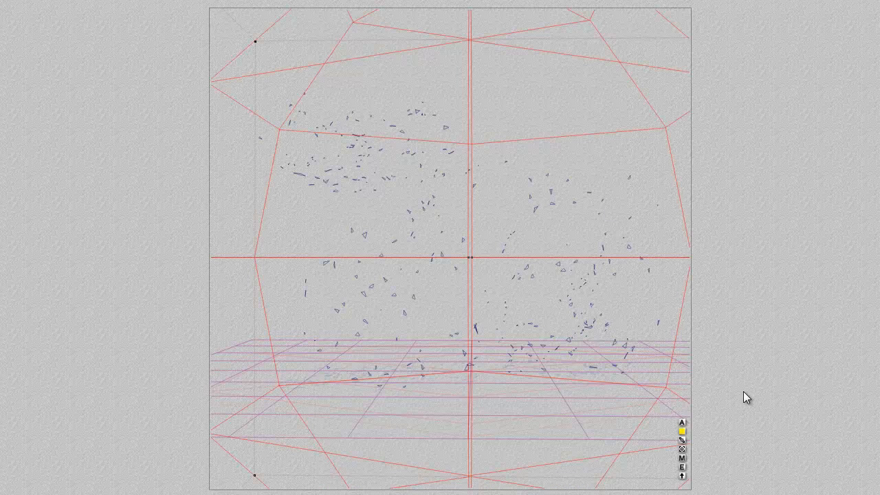
# Step: Set the radial light's falloff to Squared and render the dragon to judge the lighting
pyautogui.click(682, 467)
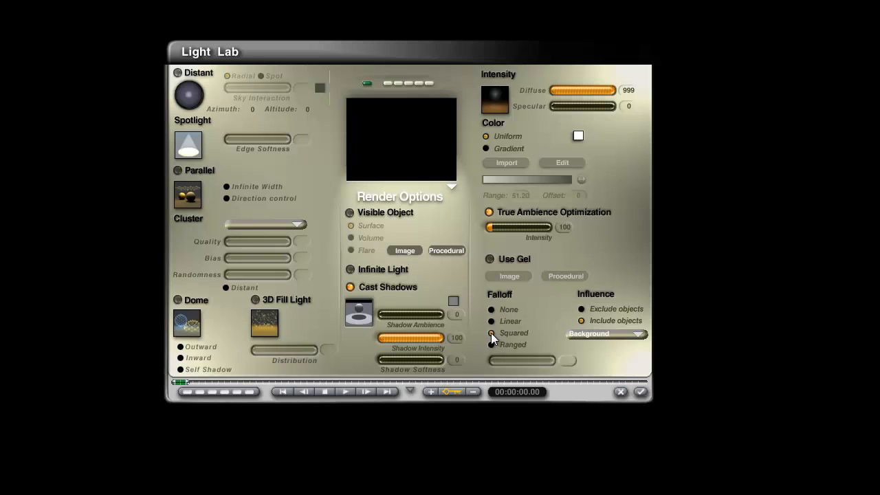
pyautogui.click(640, 392)
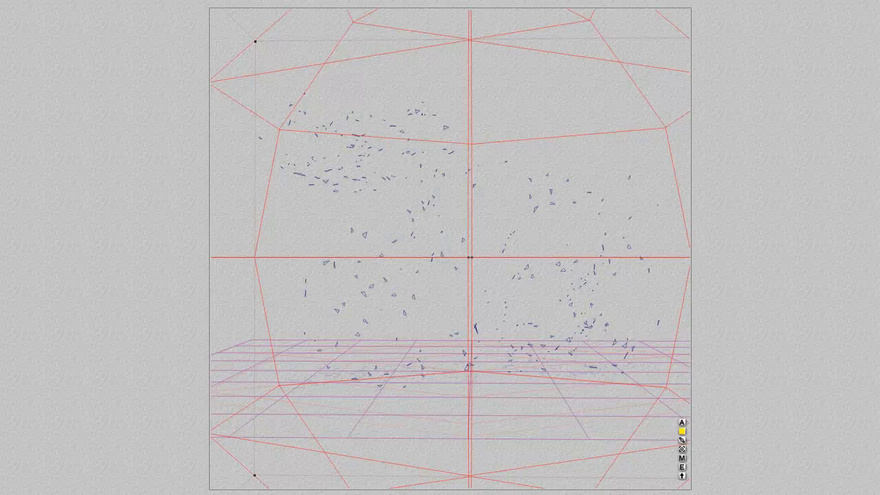
pyautogui.hotkey('ctrl', 'r')
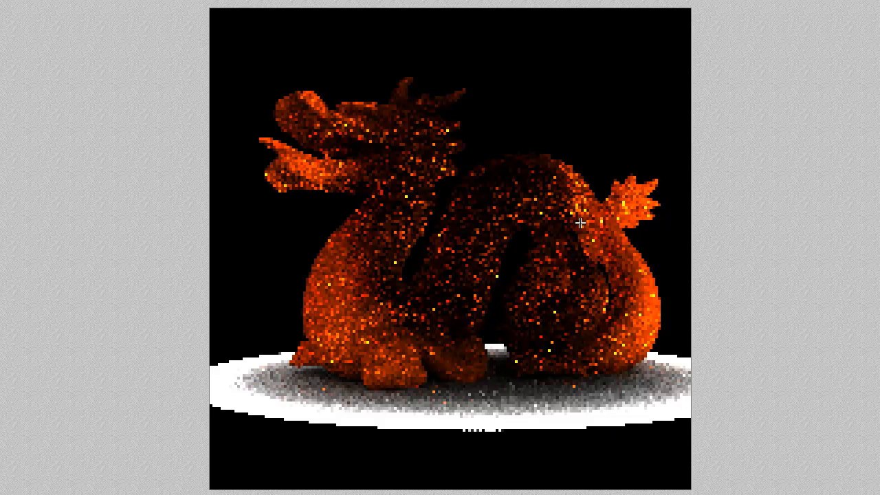
pyautogui.click(555, 257)
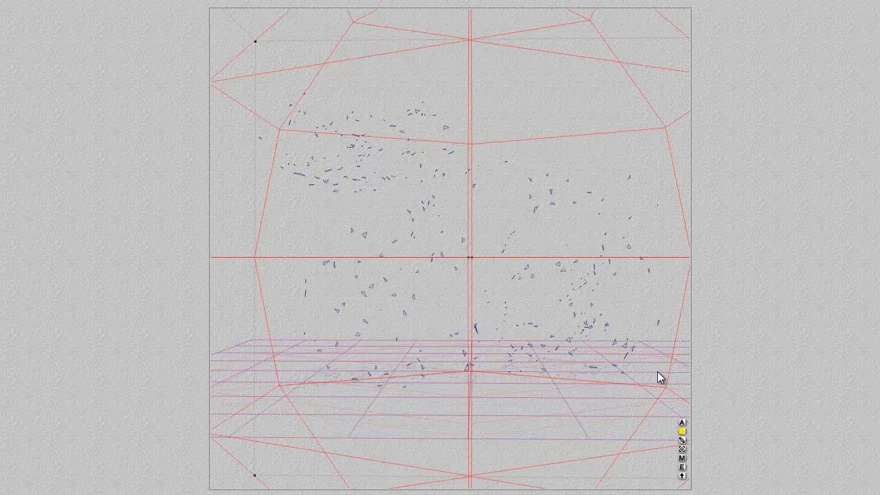
# Step: Set the radial light's falloff to Linear and its diffuse intensity to 200, and render the dragon
pyautogui.click(683, 466)
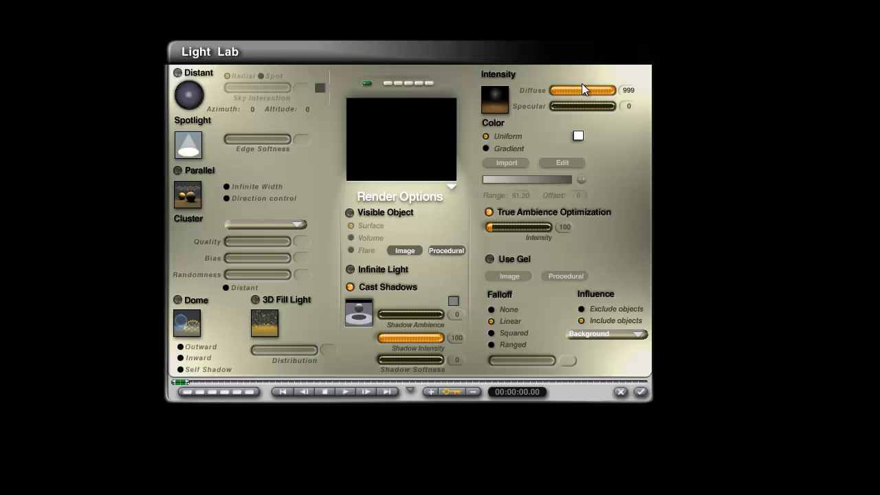
pyautogui.moveTo(583, 84); pyautogui.dragTo(576, 98)
pyautogui.click(629, 93)
pyautogui.write('200')
pyautogui.press('Return')
pyautogui.click(643, 392)
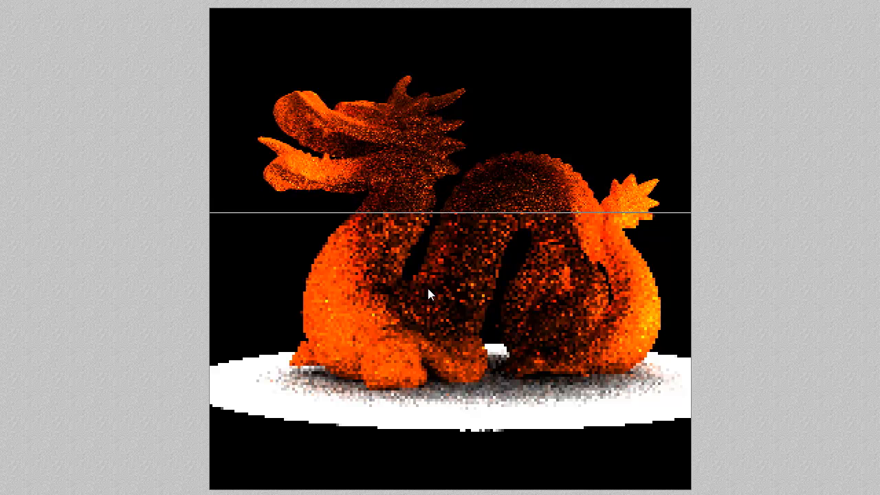
pyautogui.click(490, 406)
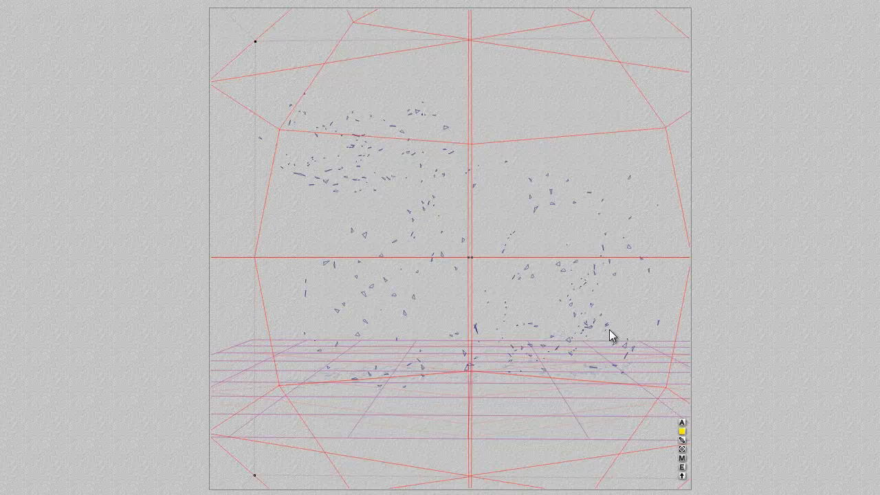
# Step: Set the light material's diffuse colour to blue (0, 0, 255), apply the material and render the dragon
pyautogui.click(682, 458)
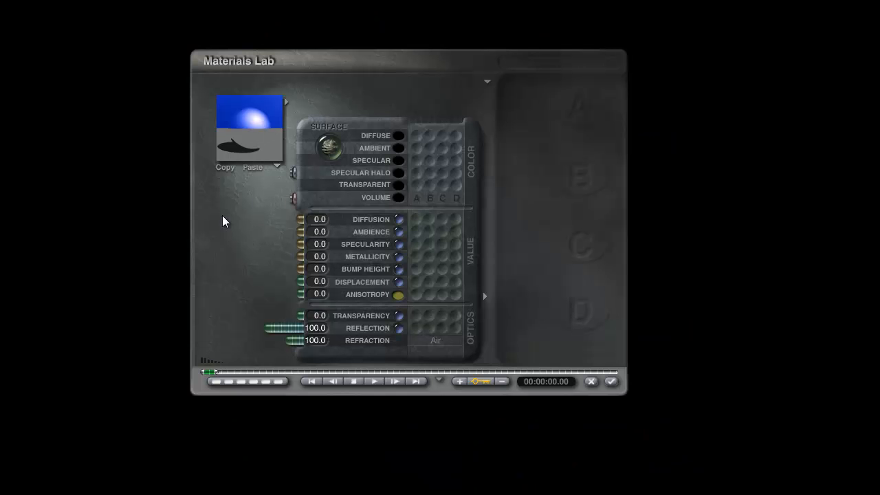
pyautogui.click(399, 136)
pyautogui.moveTo(339, 239); pyautogui.dragTo(582, 247)
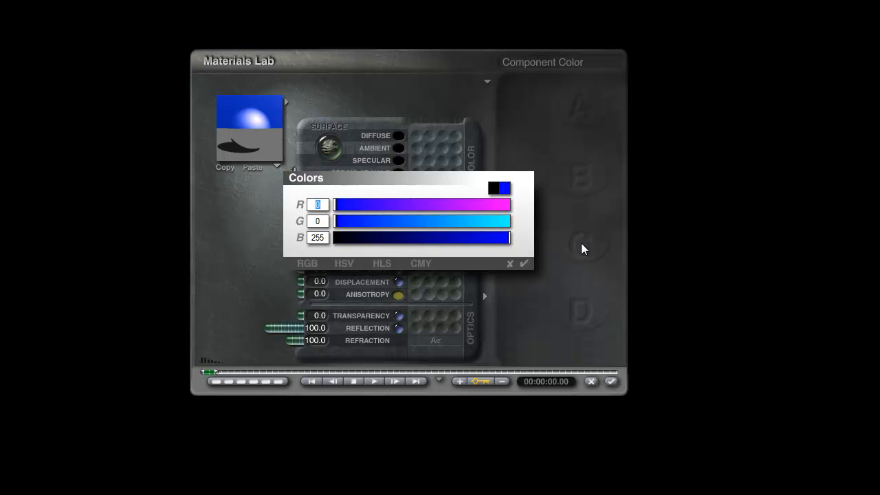
pyautogui.click(524, 264)
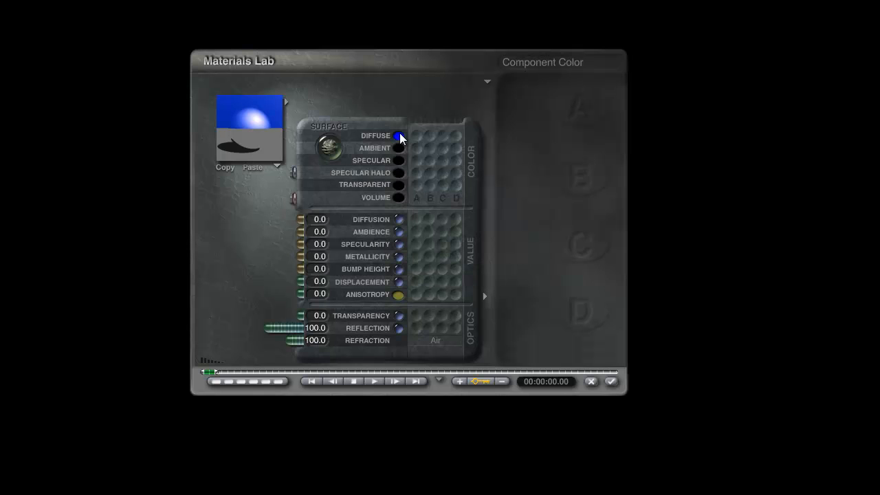
pyautogui.click(611, 382)
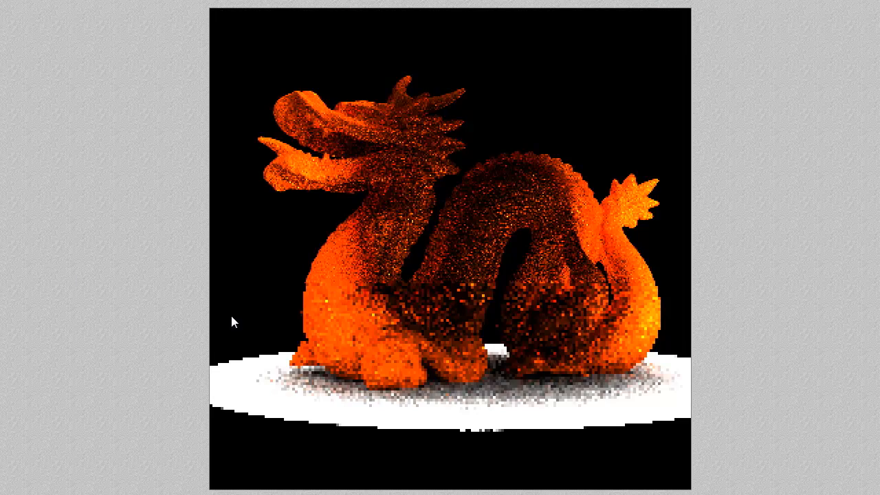
pyautogui.hotkey('ctrl', 'r')
pyautogui.press('Escape')
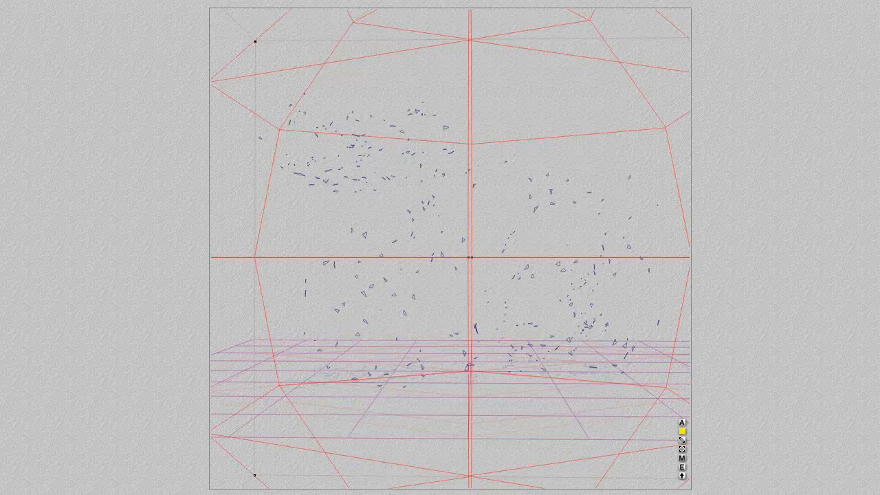
# Step: Set the light material's metallicity to 100, inspect it in the material preview, apply it and render the dragon
pyautogui.click(684, 460)
pyautogui.moveTo(301, 258); pyautogui.dragTo(227, 263)
pyautogui.moveTo(250, 134)
pyautogui.mouseDown()
pyautogui.moveTo(255, 146)
pyautogui.moveTo(259, 125)
pyautogui.moveTo(250, 134)
pyautogui.mouseUp()
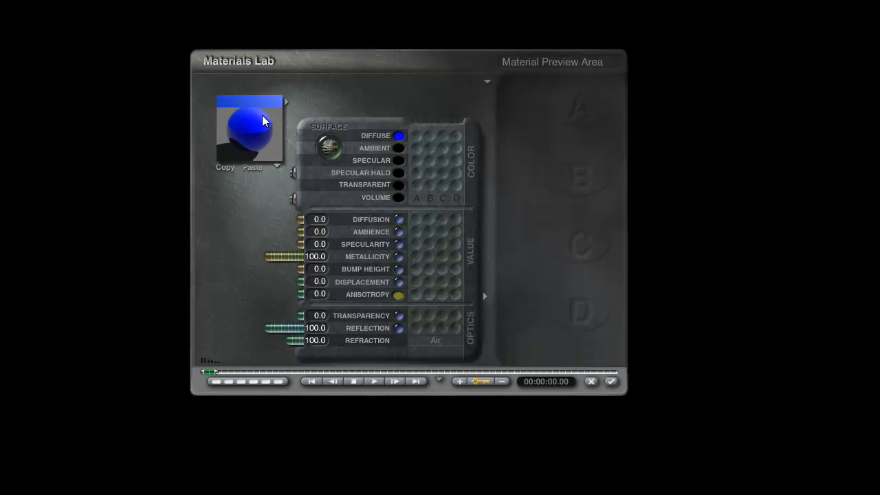
pyautogui.moveTo(262, 153)
pyautogui.mouseDown()
pyautogui.moveTo(255, 141)
pyautogui.moveTo(261, 150)
pyautogui.mouseUp()
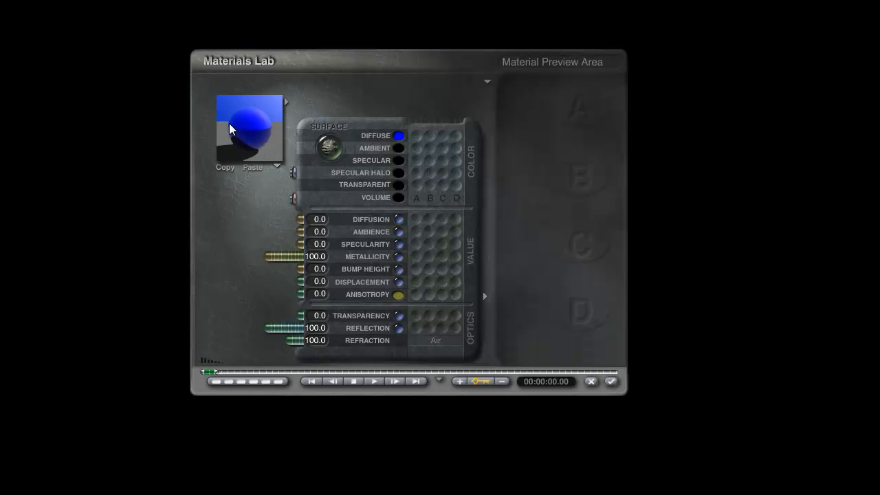
pyautogui.click(610, 382)
pyautogui.hotkey('ctrl', 'r')
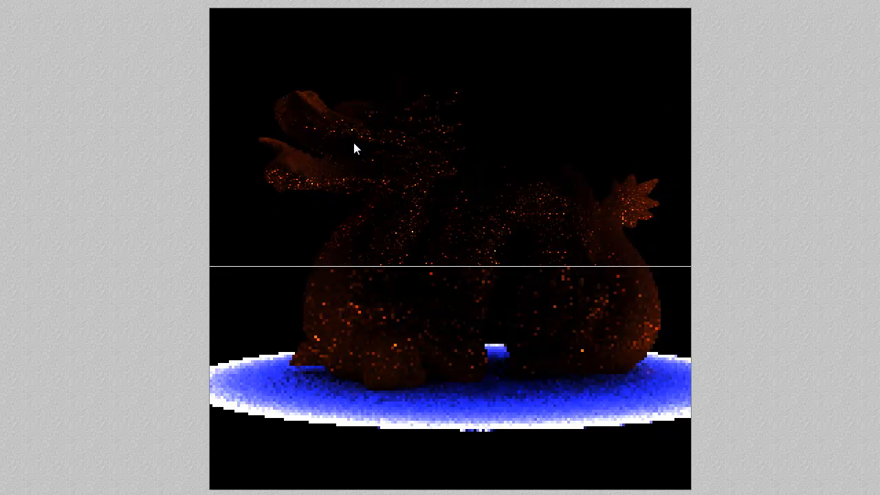
pyautogui.press('Escape')
pyautogui.press('Escape')
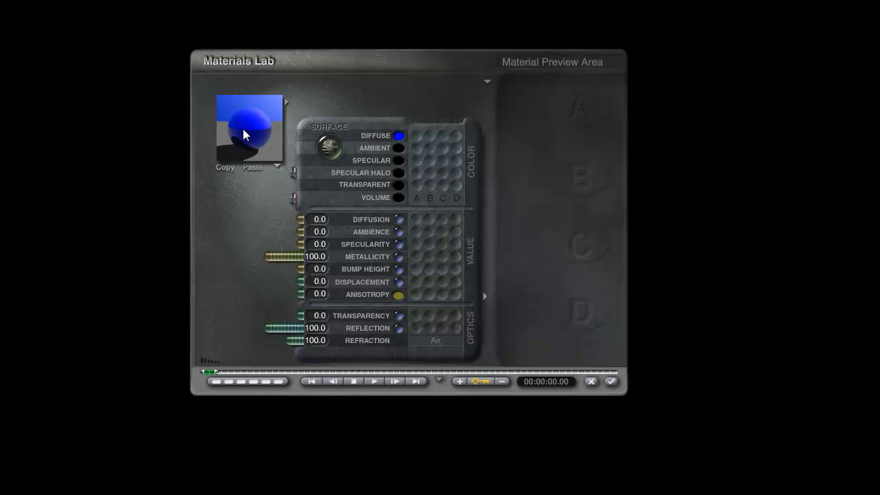
# Step: Reset the light material's metallicity to 0 and its diffuse colour to black, and render the dragon
pyautogui.moveTo(258, 257); pyautogui.dragTo(341, 263)
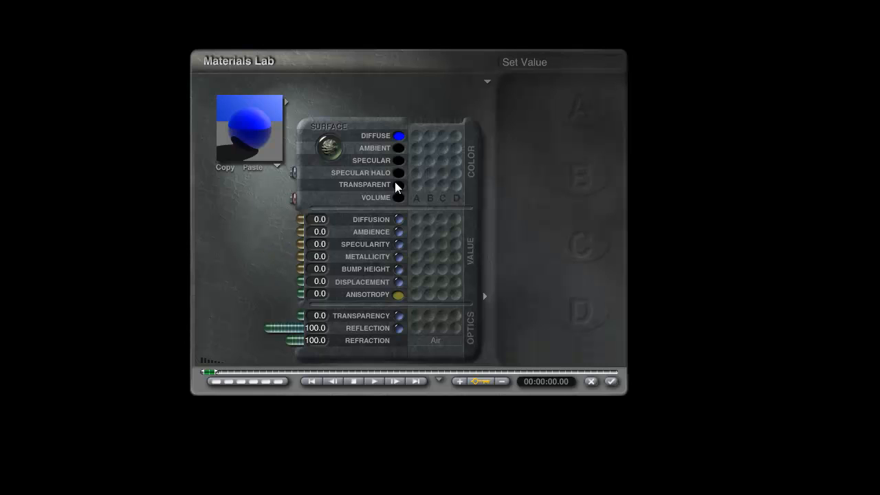
pyautogui.moveTo(399, 135); pyautogui.dragTo(717, 236)
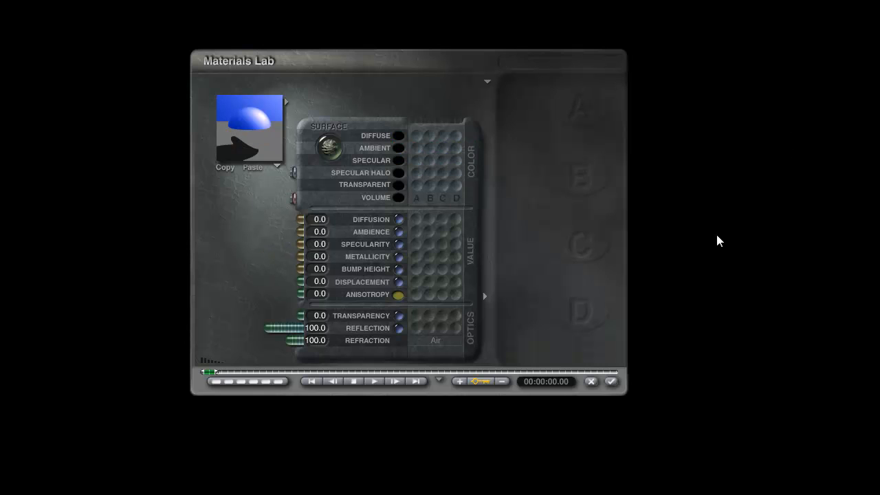
pyautogui.click(611, 382)
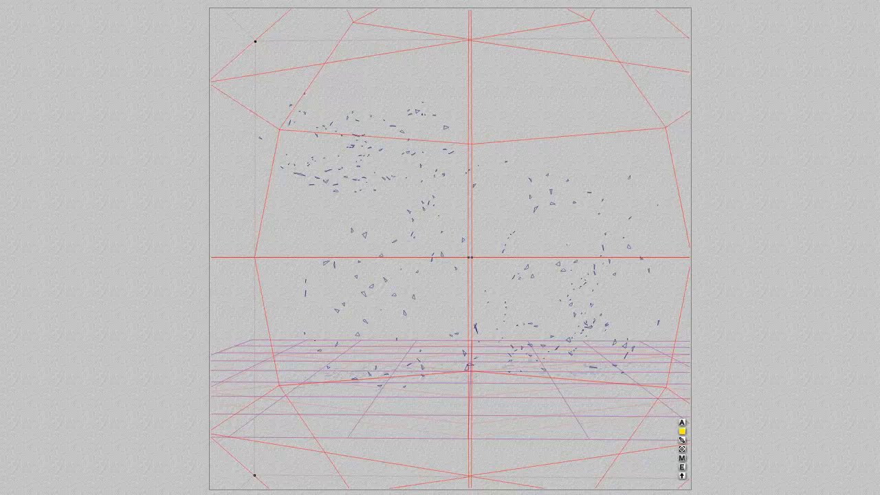
pyautogui.hotkey('ctrl', 'r')
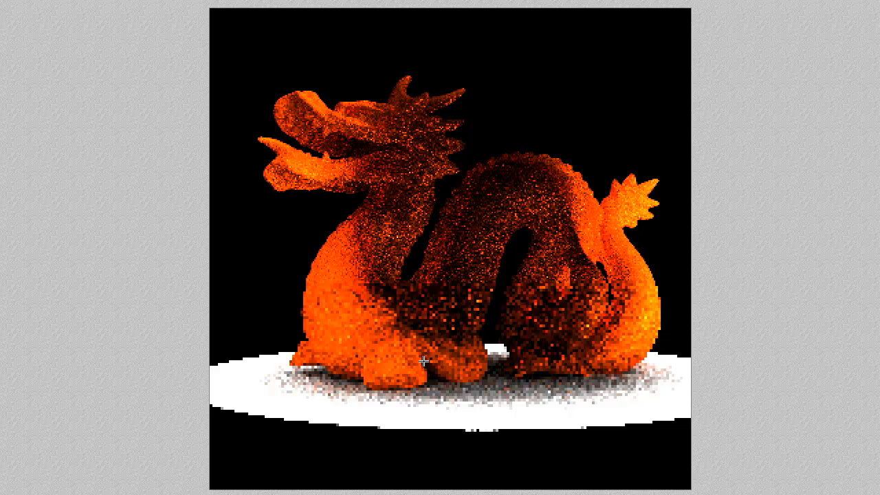
# Step: Enable Blurry Reflections among the premium effects in the render options
pyautogui.click(364, 274)
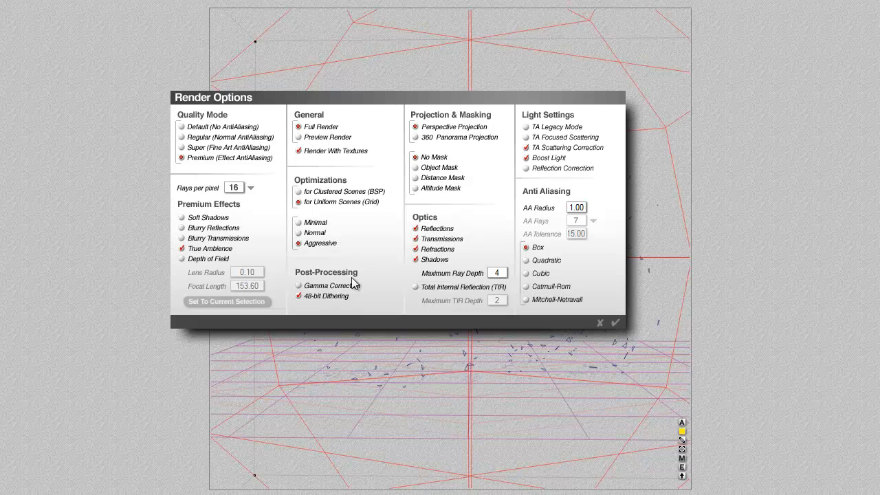
pyautogui.click(184, 228)
pyautogui.click(615, 323)
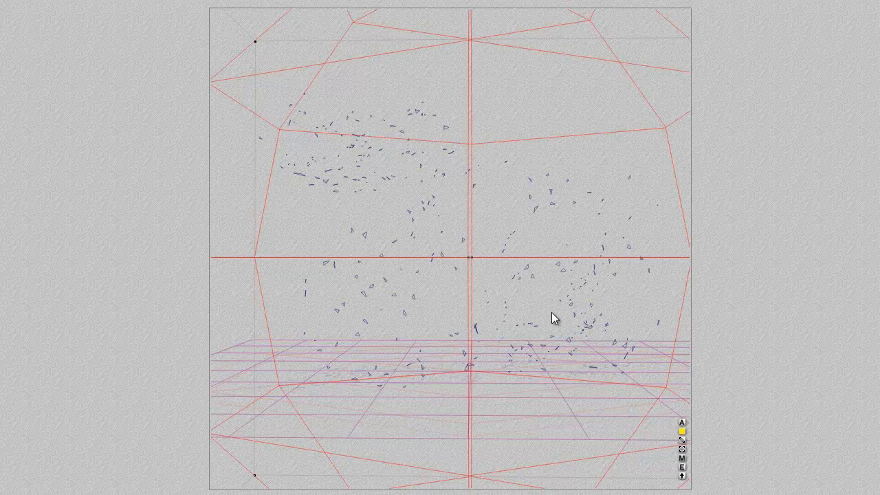
# Step: Set the light material's Specular Halo colour to light grey with an HLS lightness of 206, and render the dragon
pyautogui.click(682, 468)
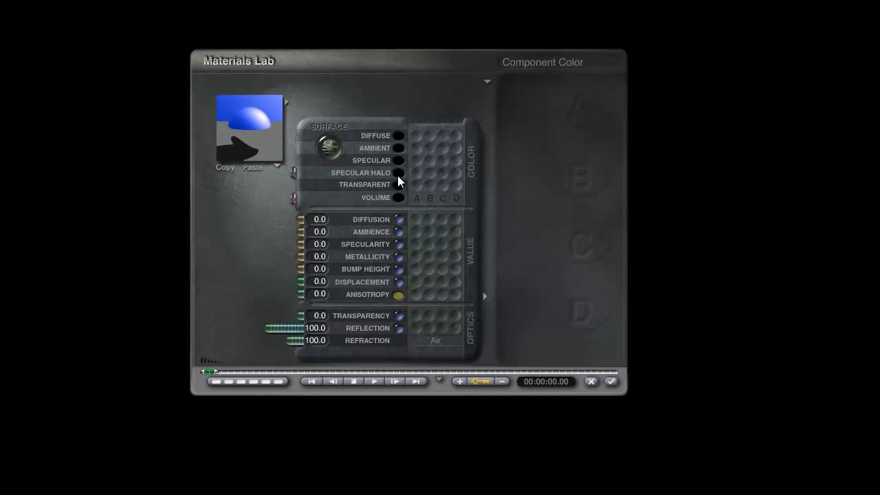
pyautogui.click(399, 179)
pyautogui.click(382, 263)
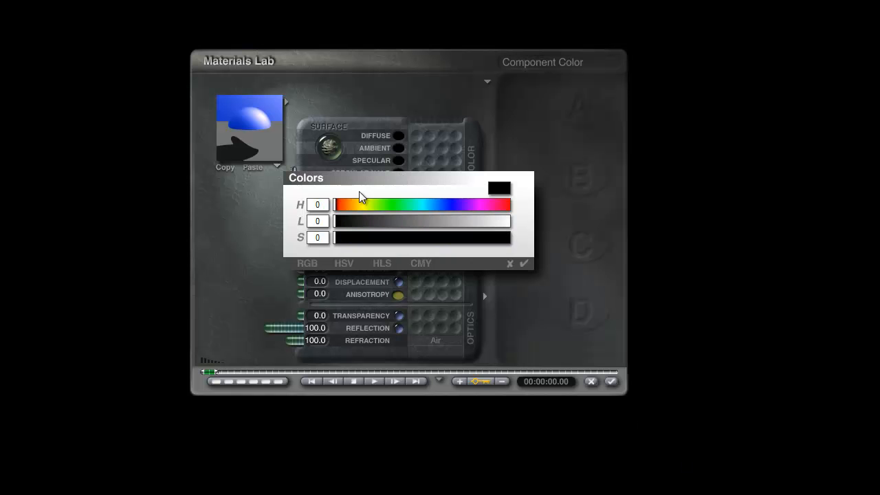
pyautogui.click(467, 222)
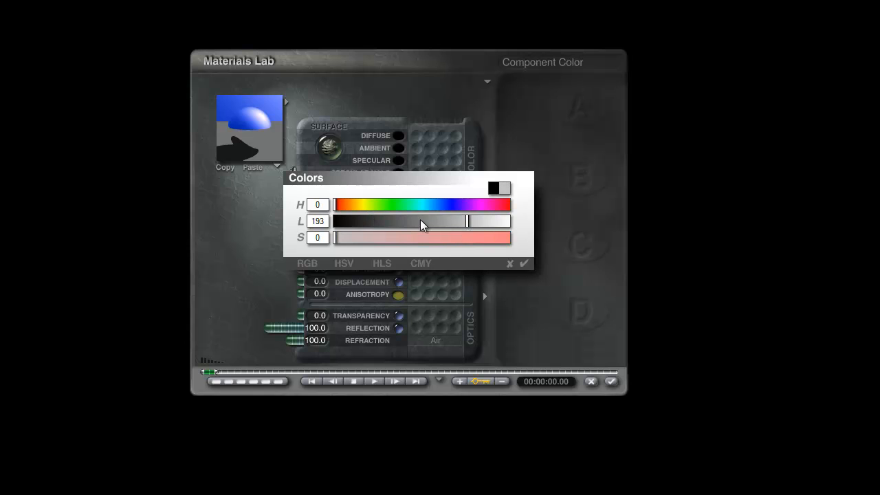
pyautogui.click(477, 223)
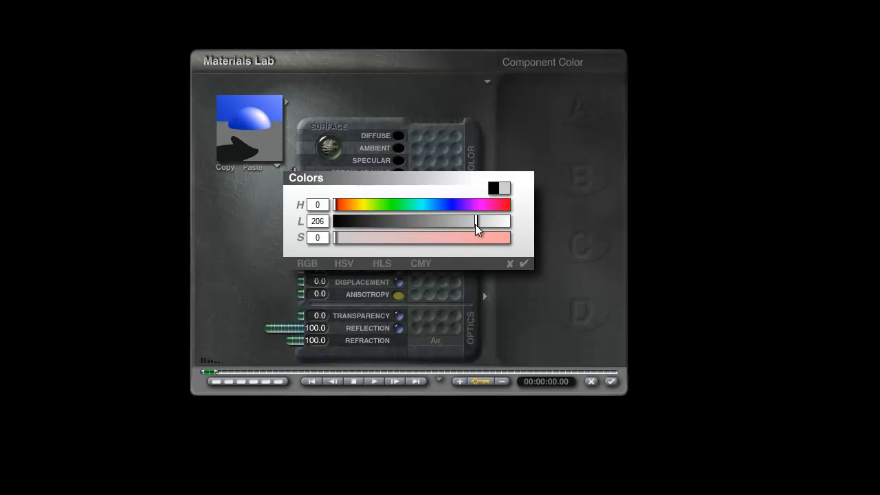
pyautogui.click(524, 265)
pyautogui.click(611, 382)
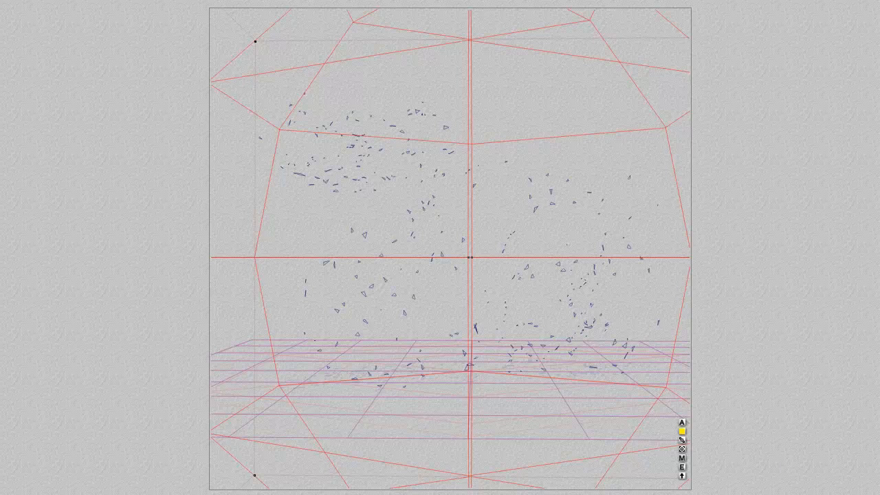
pyautogui.hotkey('ctrl', 'r')
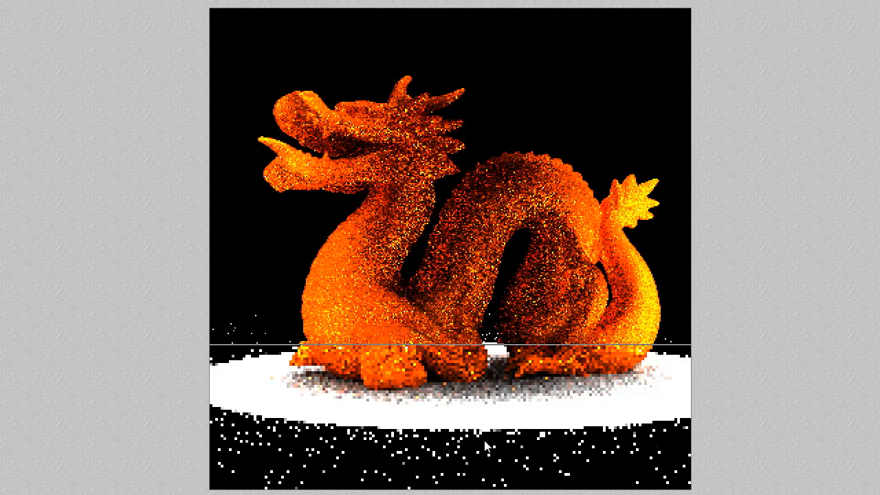
pyautogui.press('Escape')
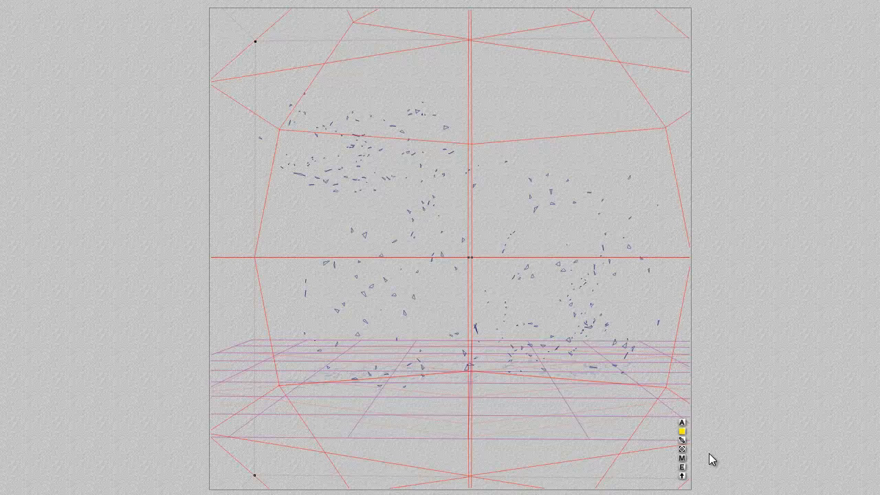
# Step: Raise the light material's Specular Halo colour to white with a lightness of 255, and render the dragon
pyautogui.click(682, 458)
pyautogui.click(399, 173)
pyautogui.moveTo(477, 221); pyautogui.dragTo(512, 221)
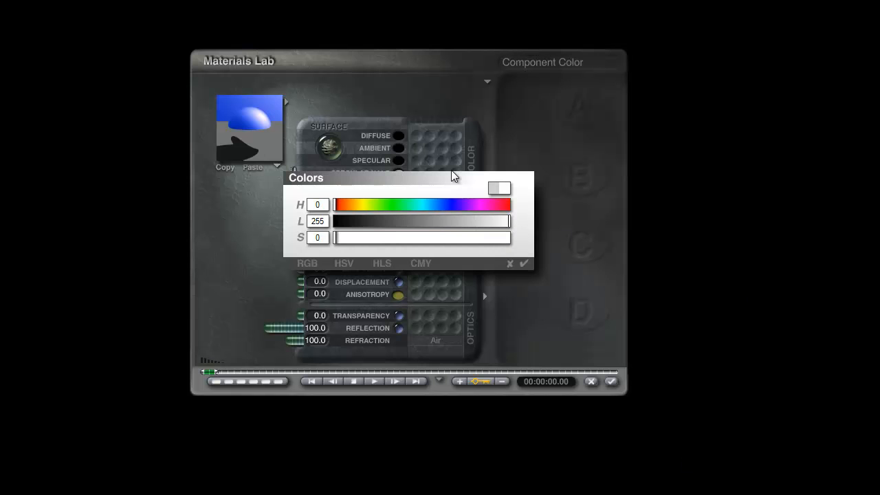
pyautogui.click(524, 264)
pyautogui.click(399, 175)
pyautogui.click(611, 383)
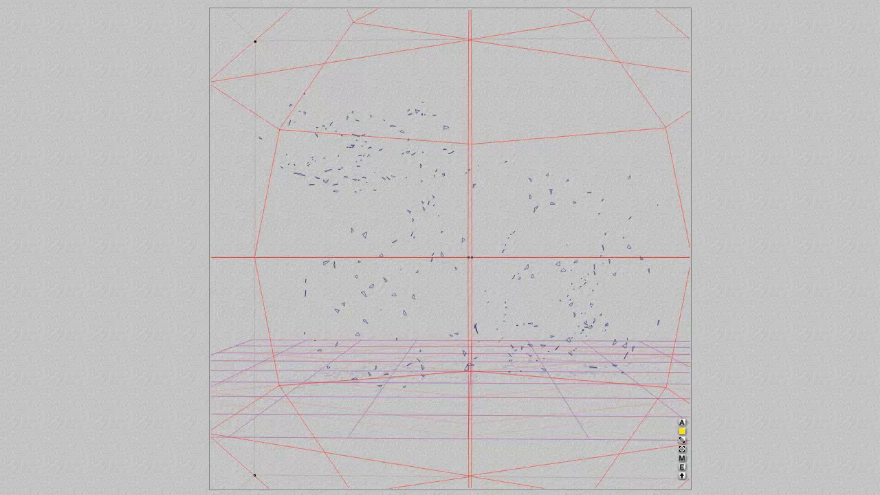
pyautogui.hotkey('ctrl', 'r')
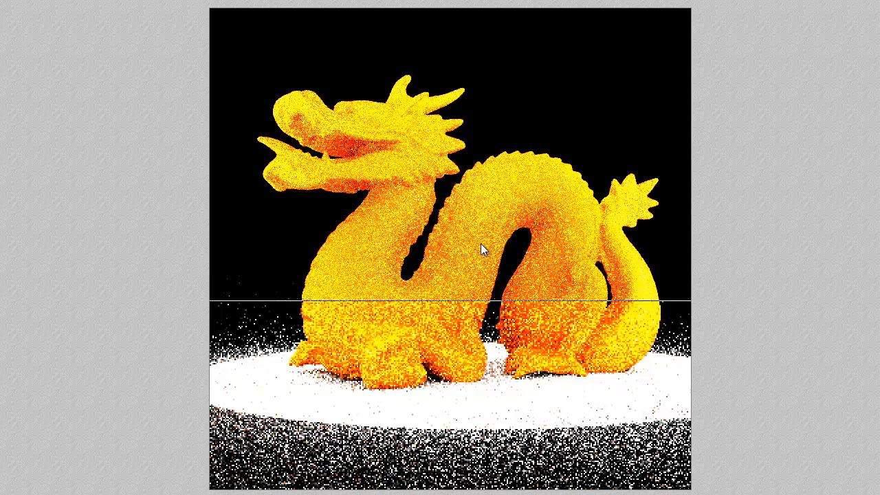
pyautogui.press('Escape')
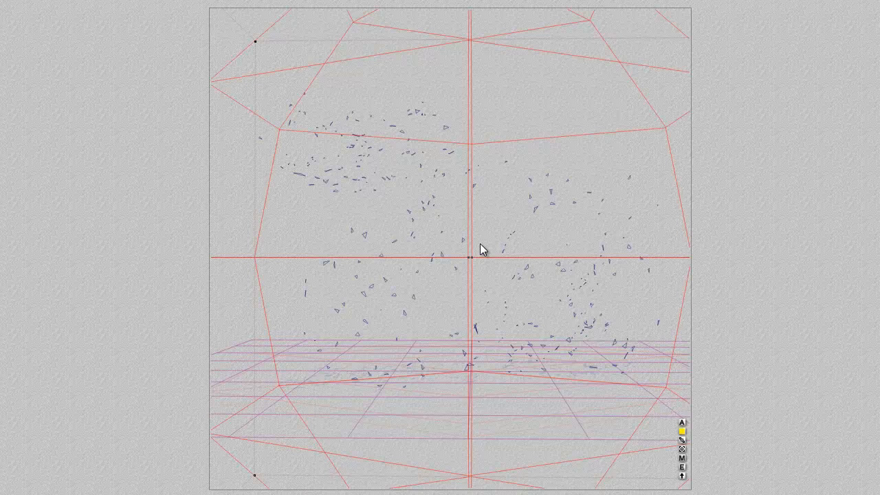
# Step: Return the light material's Specular Halo colour to black and render the dragon
pyautogui.click(683, 459)
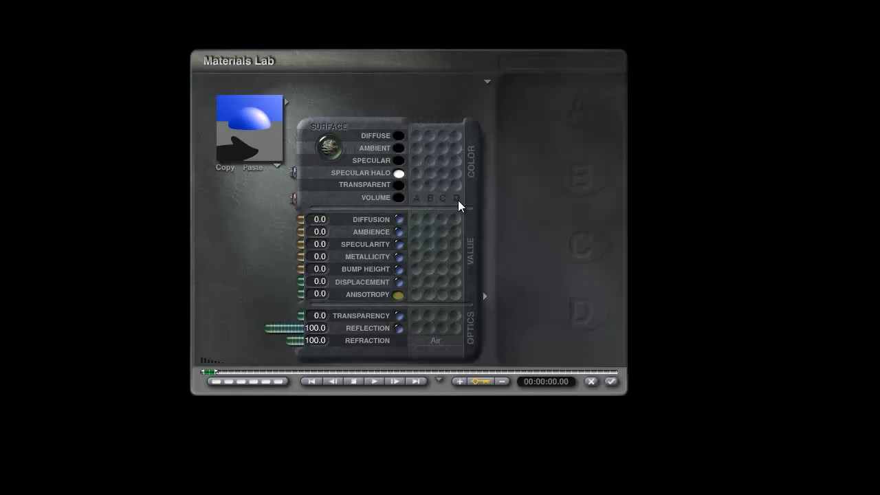
pyautogui.click(400, 177)
pyautogui.click(611, 380)
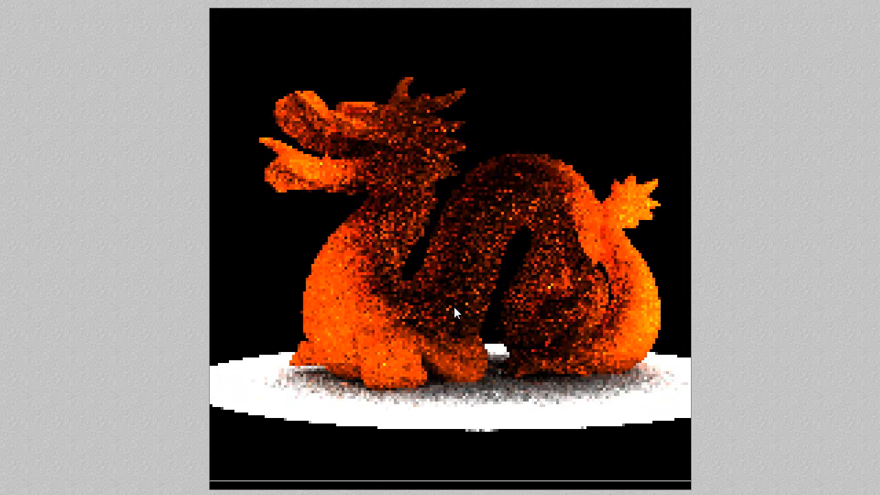
pyautogui.press('Escape')
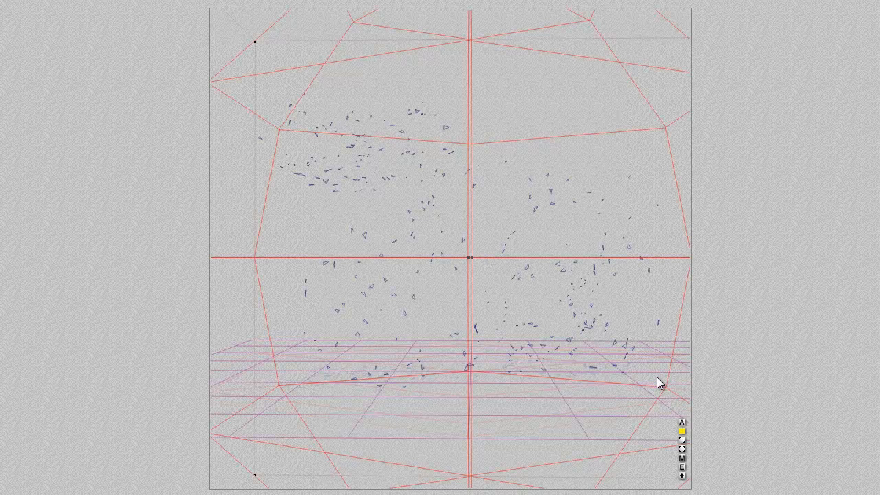
# Step: Assign the "basic spots" texture from the Basic category to the light material's bump height and apply the material
pyautogui.click(683, 458)
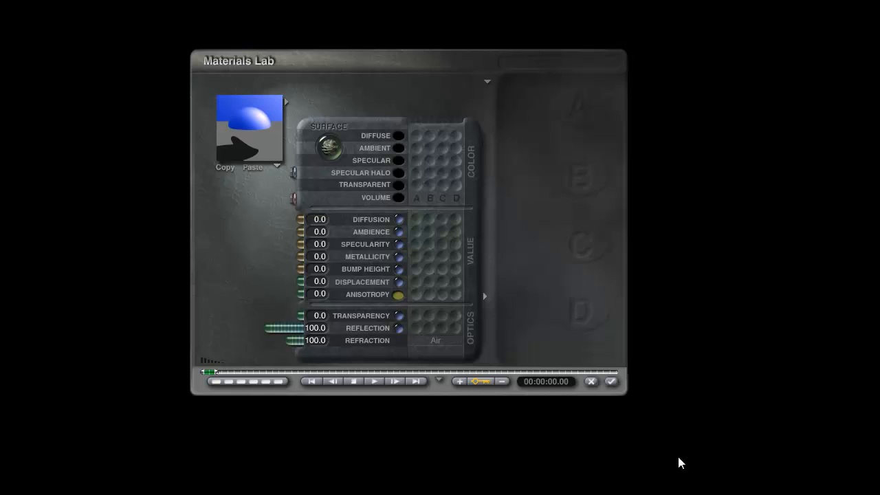
pyautogui.click(415, 277)
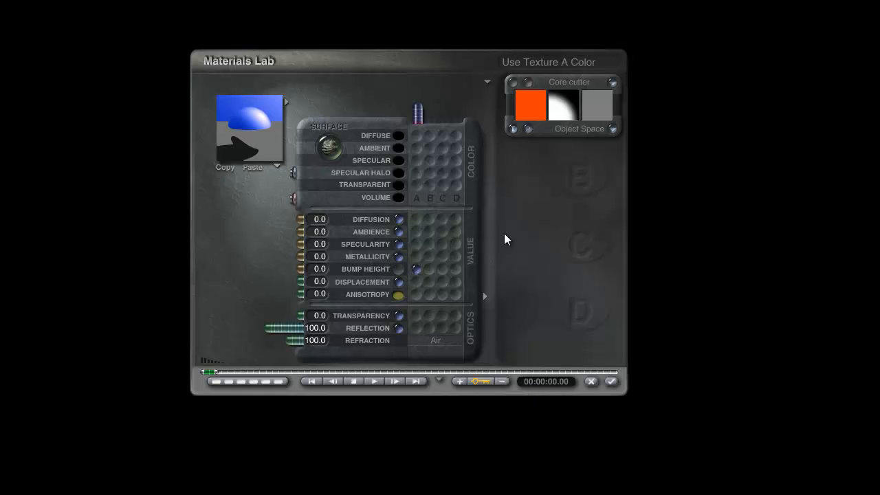
pyautogui.click(562, 89)
pyautogui.scroll(-5, 260, 219)
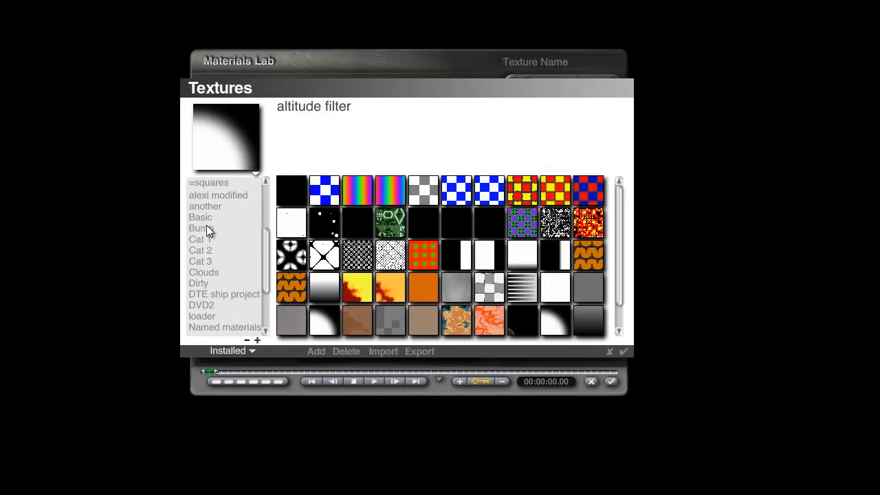
pyautogui.click(203, 220)
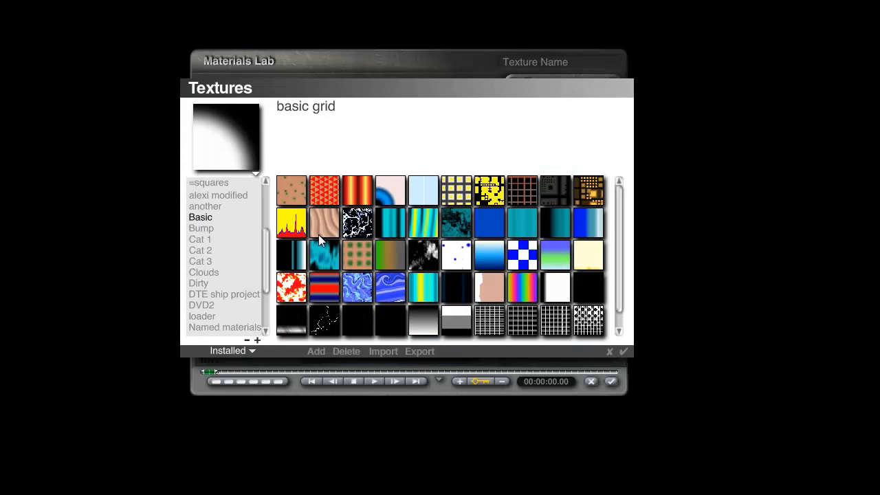
pyautogui.click(624, 351)
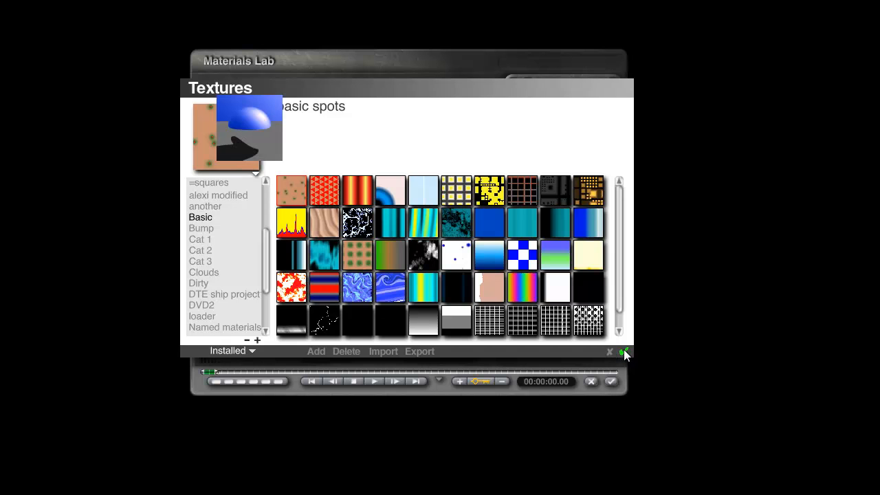
pyautogui.click(612, 382)
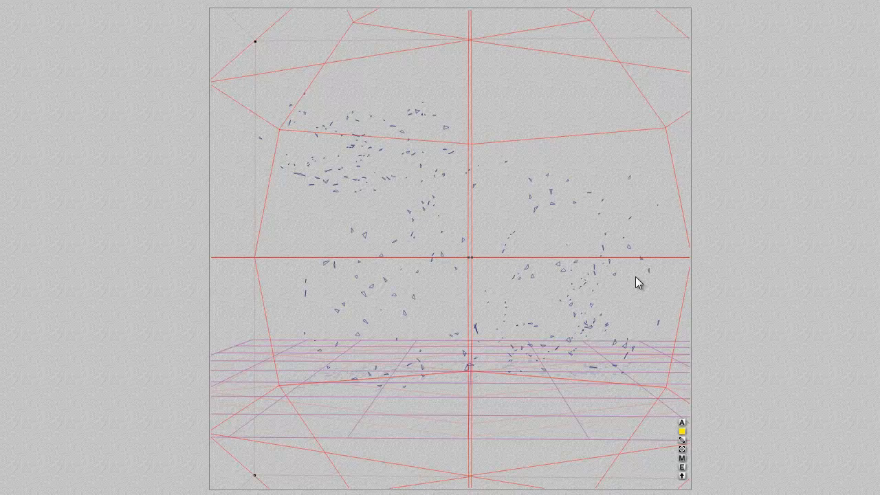
# Step: Set the light material's Bump Height to 100 and render the dragon
pyautogui.click(682, 458)
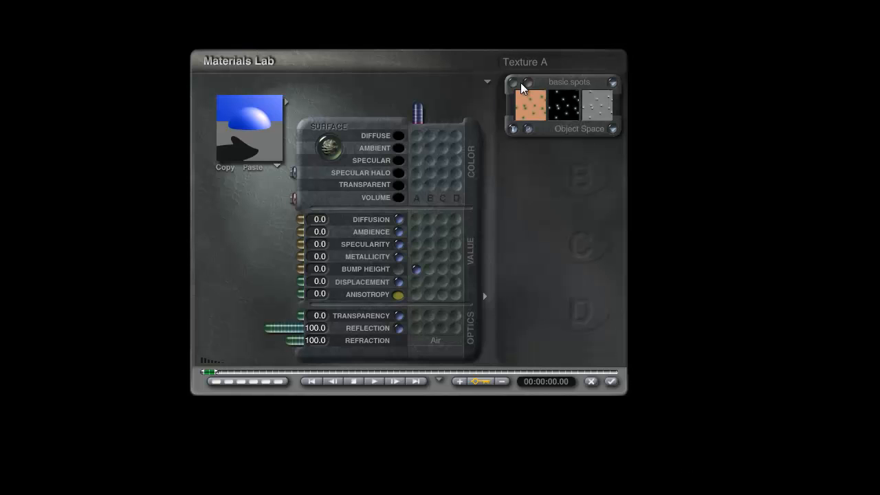
pyautogui.click(526, 86)
pyautogui.click(606, 372)
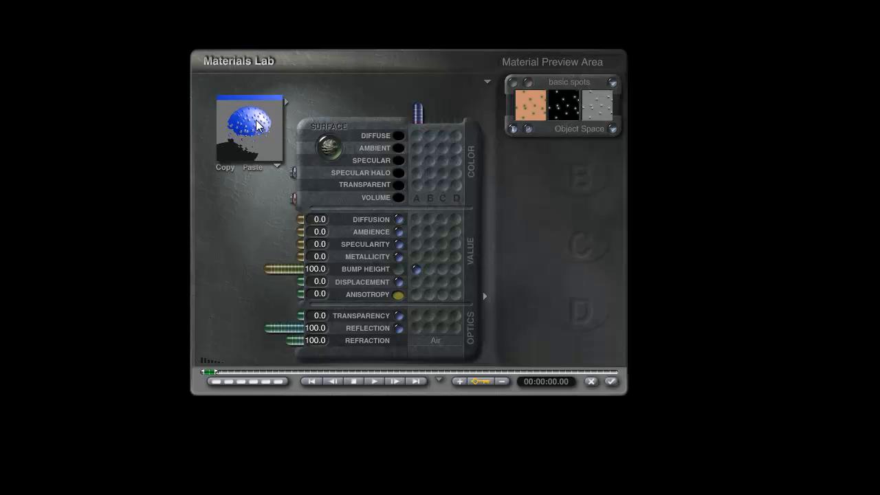
pyautogui.click(611, 381)
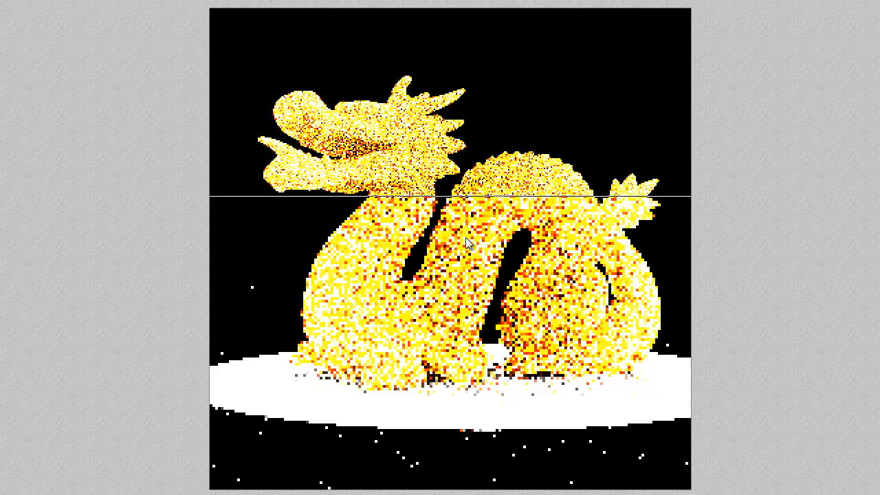
pyautogui.press('Escape')
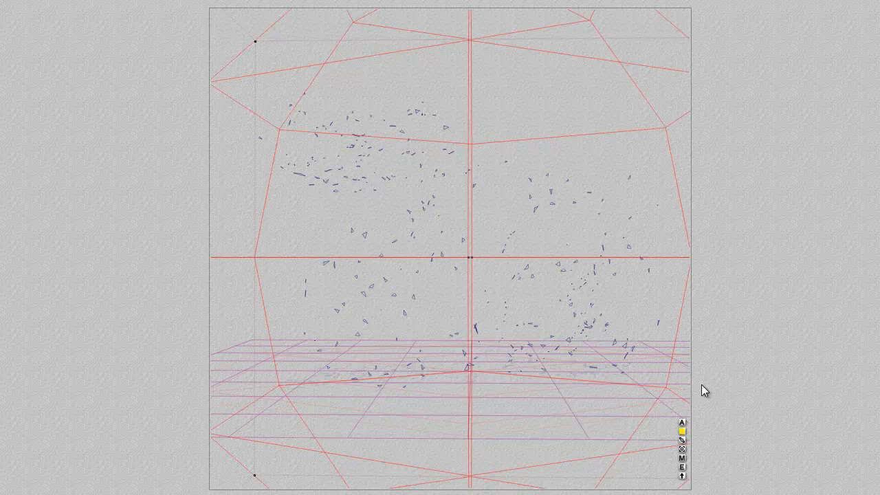
# Step: Set the light material's Bump Height to 998 and render the dragon
pyautogui.click(682, 458)
pyautogui.click(333, 270)
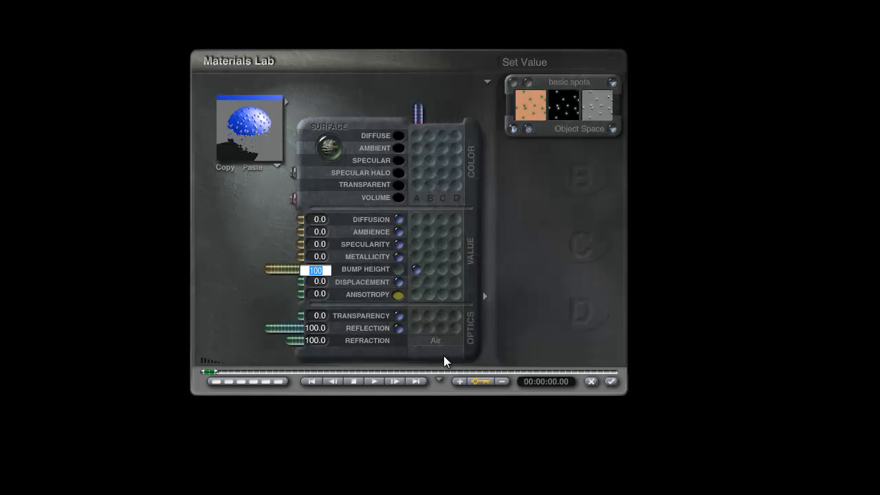
pyautogui.write('998')
pyautogui.click(596, 300)
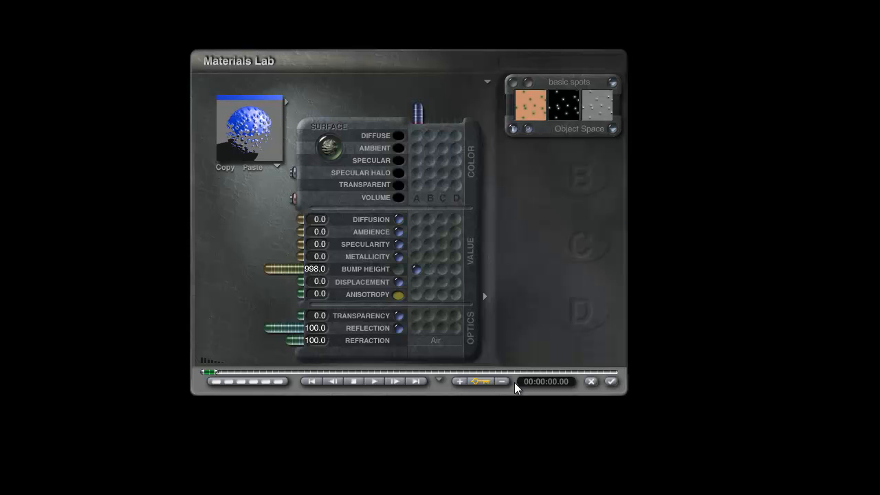
pyautogui.click(612, 382)
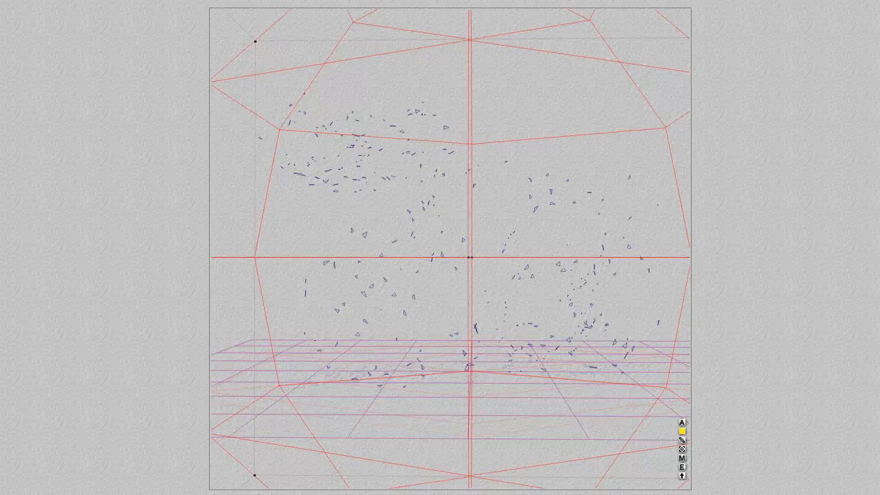
pyautogui.hotkey('ctrl', 'r')
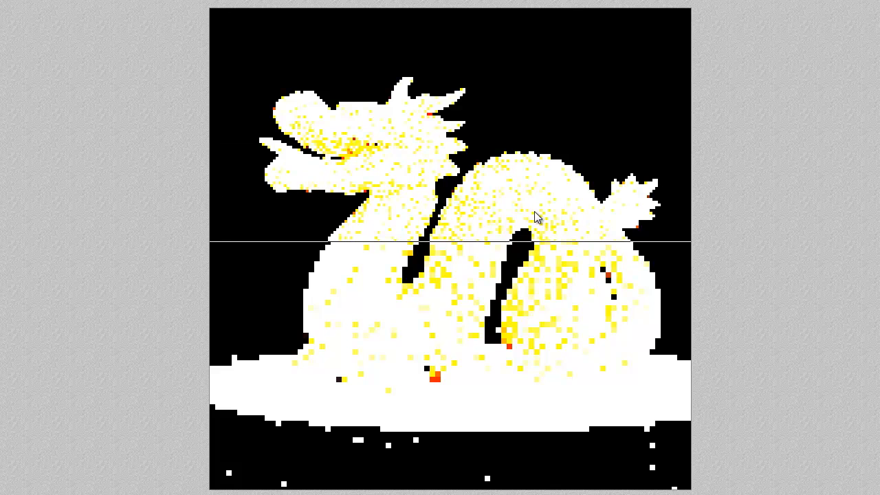
pyautogui.click(537, 219)
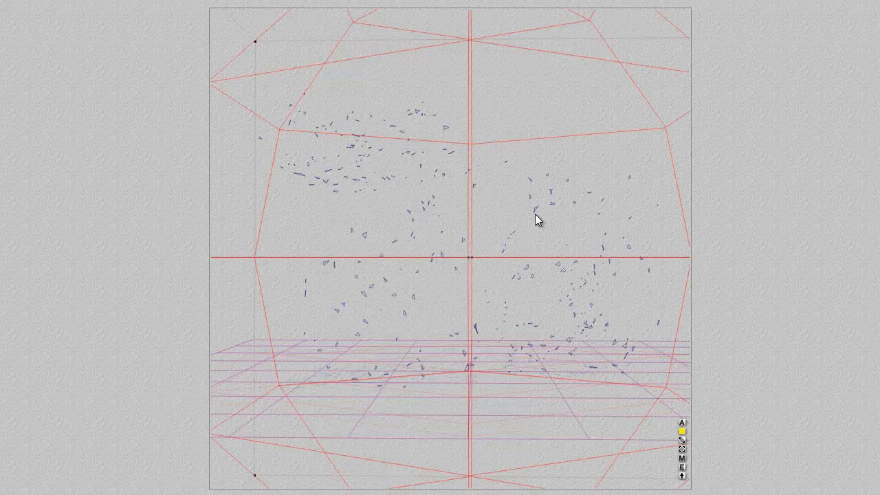
# Step: Open the "basic spots" texture in the Deep Texture Editor and switch component 1's output to bump
pyautogui.click(682, 458)
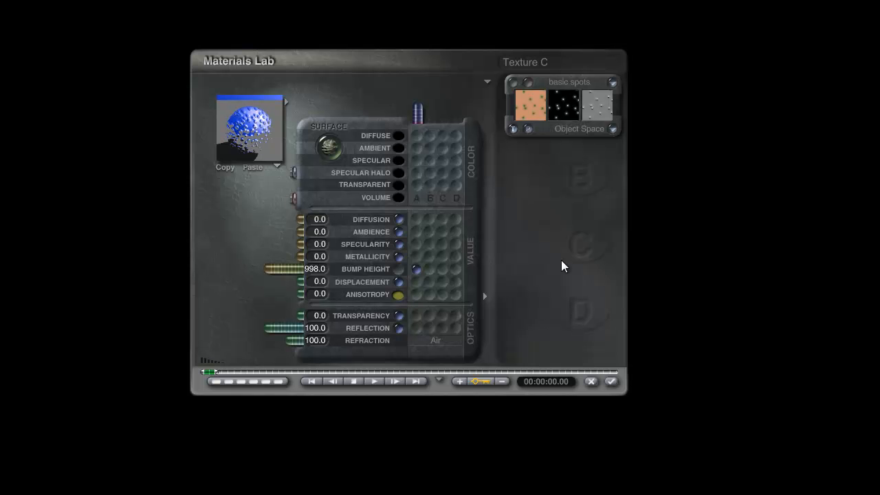
pyautogui.click(252, 142)
pyautogui.click(250, 137)
pyautogui.click(528, 82)
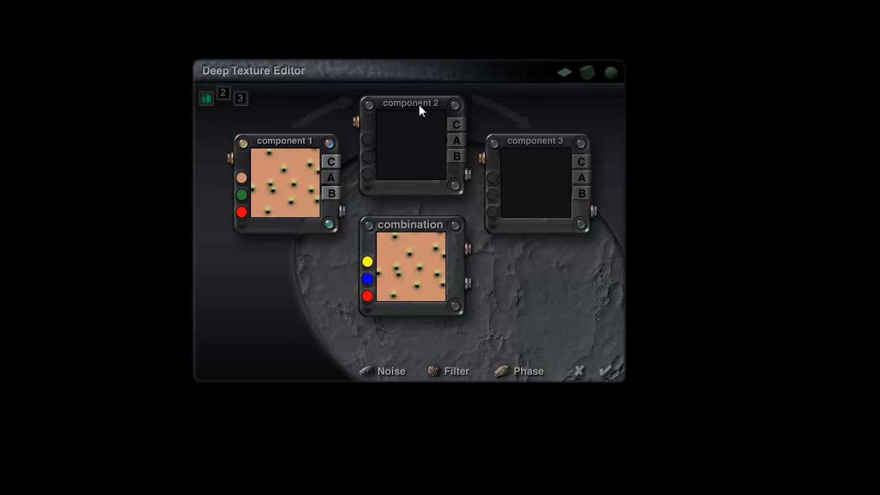
pyautogui.click(329, 143)
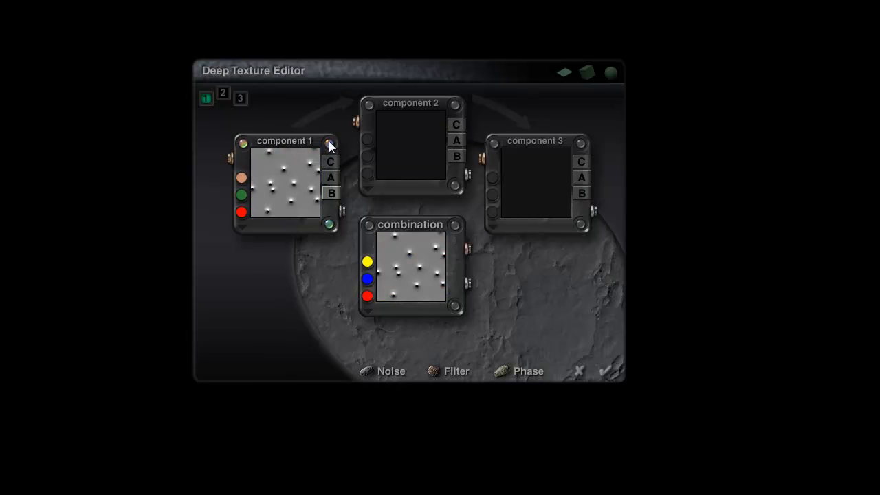
pyautogui.click(243, 143)
# Step: Set component 1's noise type to Nothing, apply the texture to the light material, and render the dragon
pyautogui.click(329, 225)
pyautogui.click(488, 258)
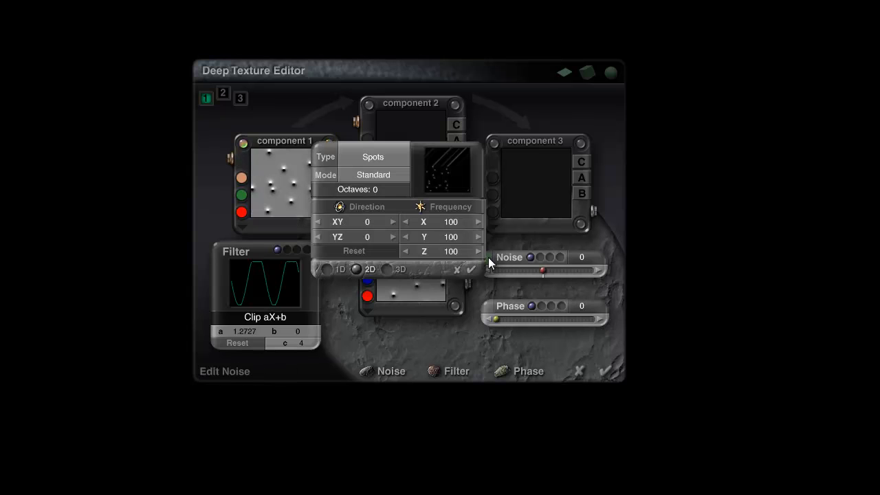
pyautogui.click(382, 159)
pyautogui.click(432, 1)
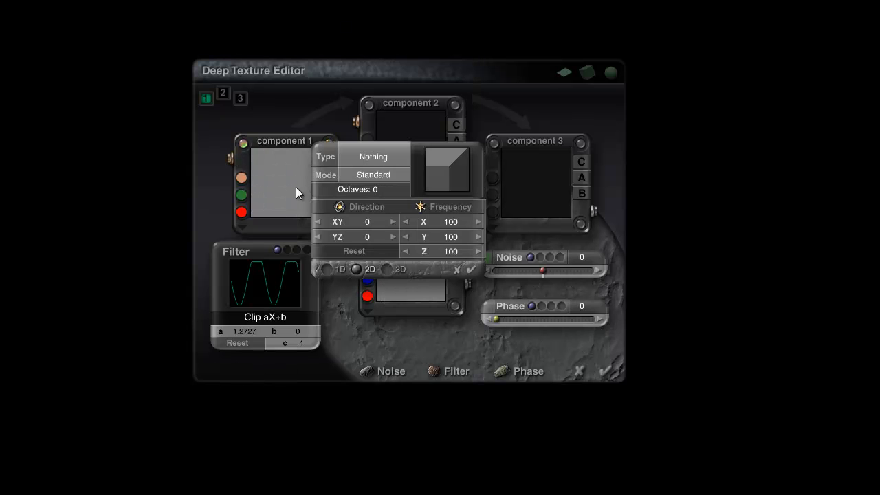
pyautogui.click(475, 269)
pyautogui.click(605, 371)
pyautogui.click(611, 379)
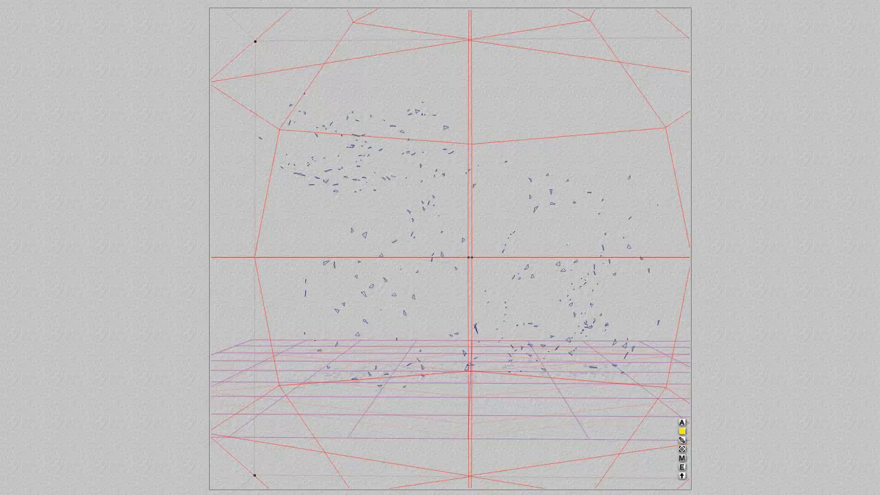
pyautogui.hotkey('ctrl', 'r')
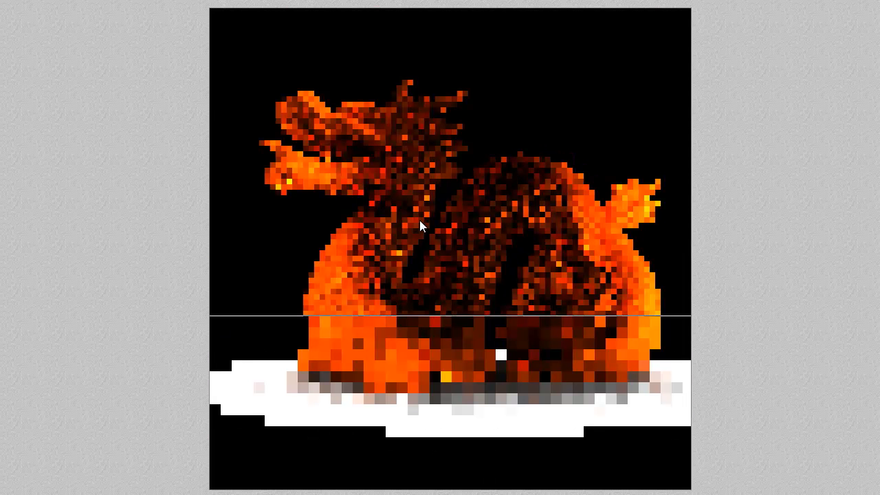
pyautogui.click(507, 257)
# Step: Change component 1's noise type from Nothing to a regular grid-like pattern and render the dragon
pyautogui.click(681, 457)
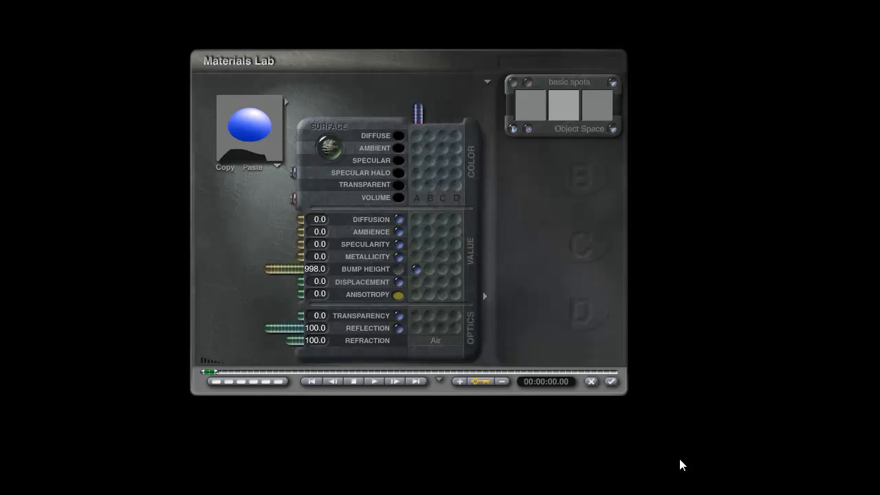
pyautogui.click(527, 82)
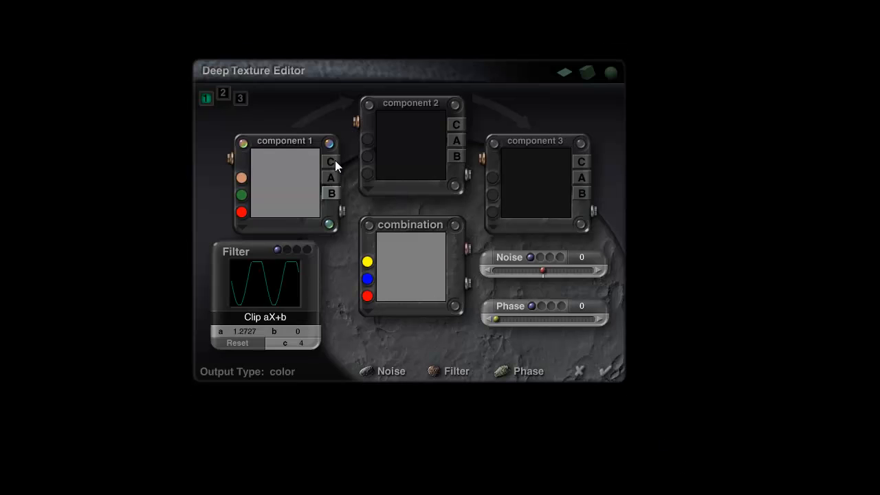
pyautogui.click(486, 257)
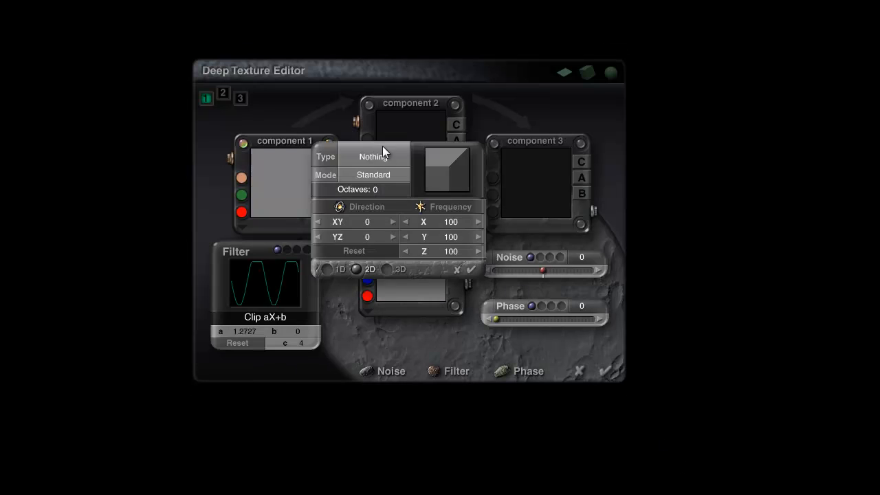
pyautogui.click(383, 153)
pyautogui.click(481, 282)
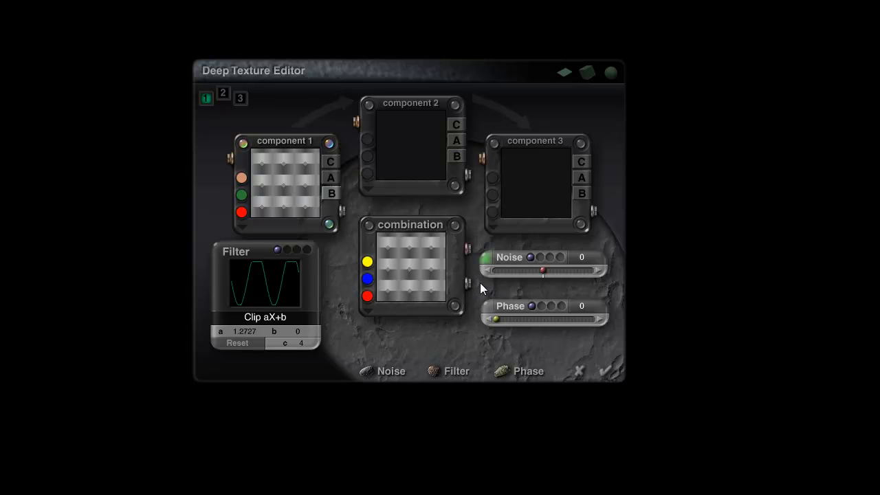
pyautogui.click(614, 375)
pyautogui.click(616, 382)
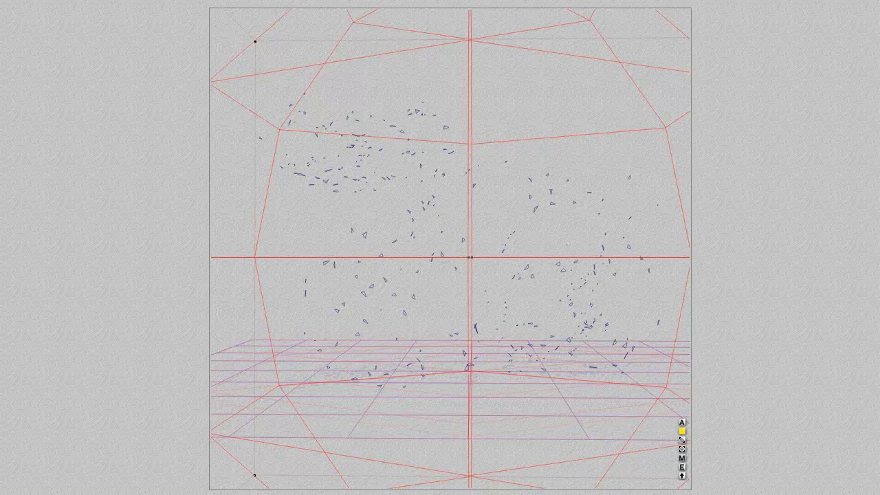
pyautogui.hotkey('ctrl', 'r')
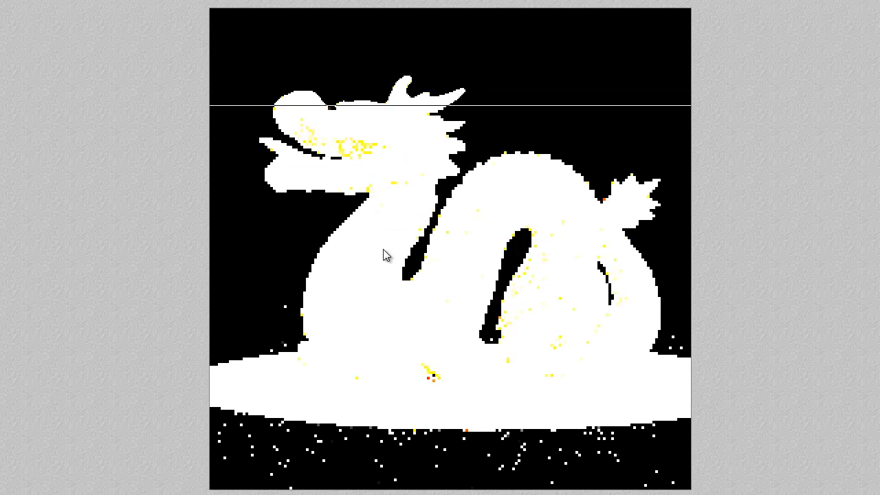
pyautogui.click(411, 203)
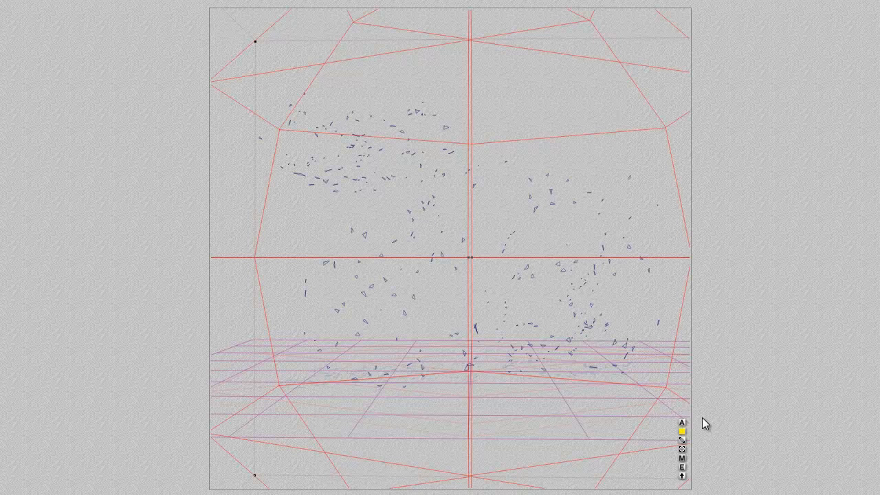
# Step: Set the light's Diffuse intensity to 1 and render the dragon
pyautogui.click(683, 467)
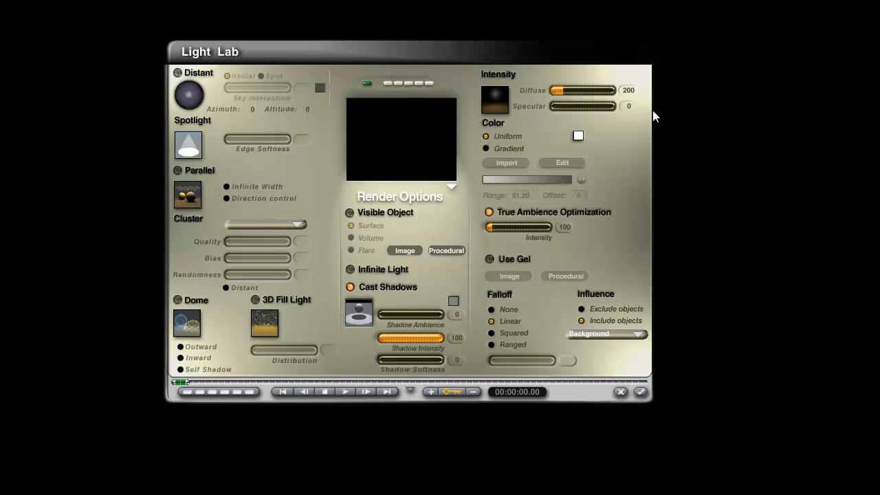
pyautogui.write('1')
pyautogui.press('Return')
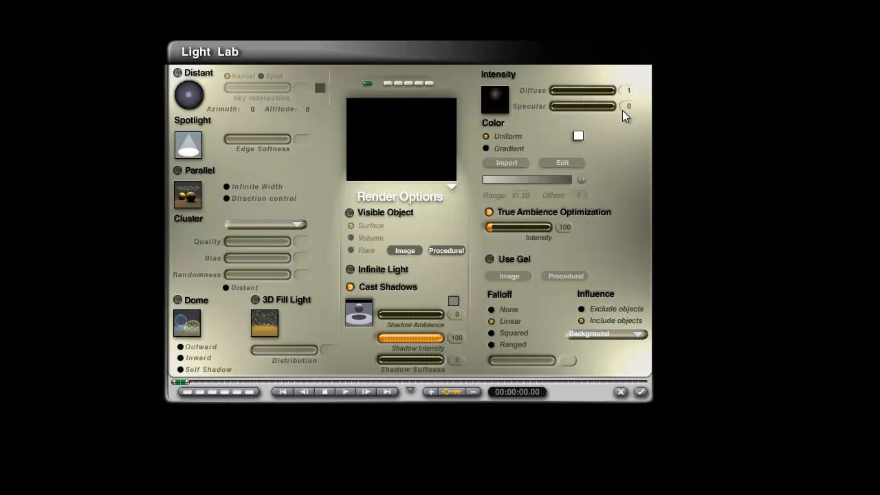
pyautogui.click(640, 391)
pyautogui.hotkey('ctrl', 'r')
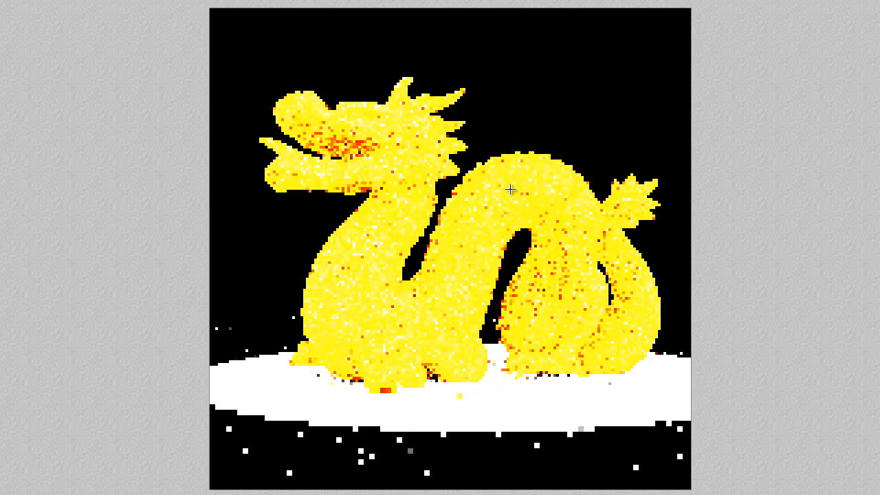
pyautogui.click(687, 429)
# Step: Give the light material's Bump Height a negative value and render the dragon
pyautogui.hotkey('ctrl', 'm')
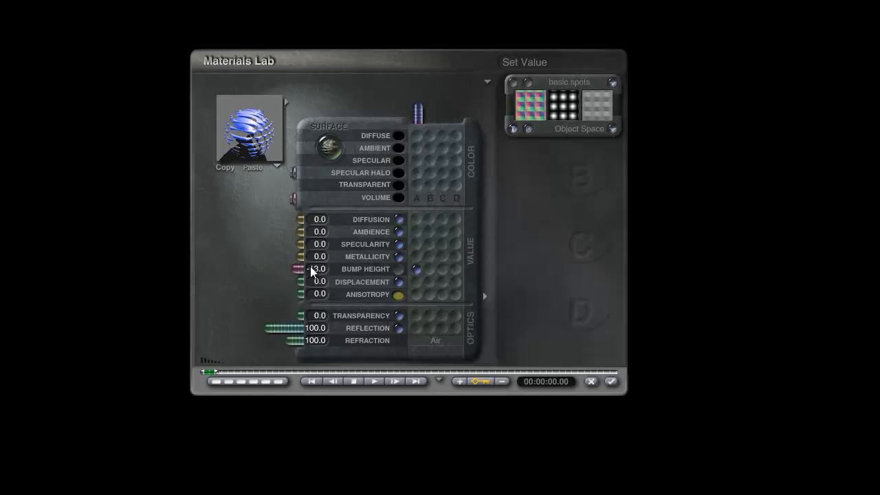
pyautogui.click(611, 382)
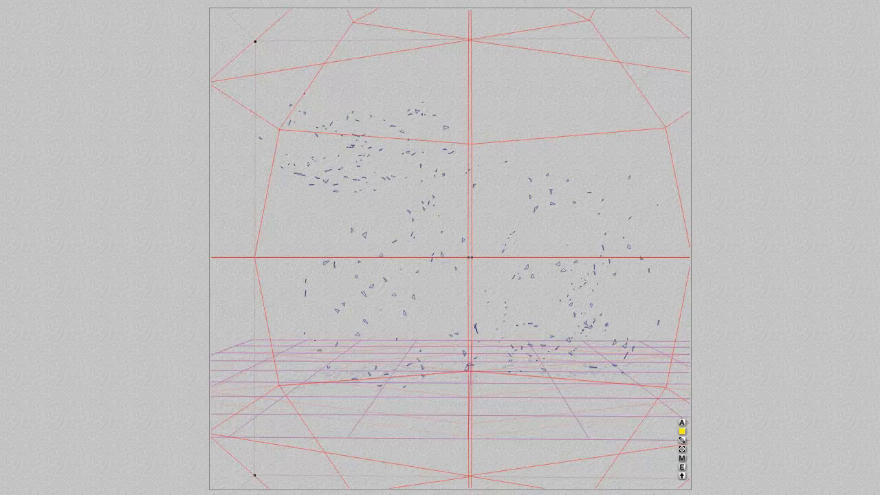
pyautogui.hotkey('ctrl', 'r')
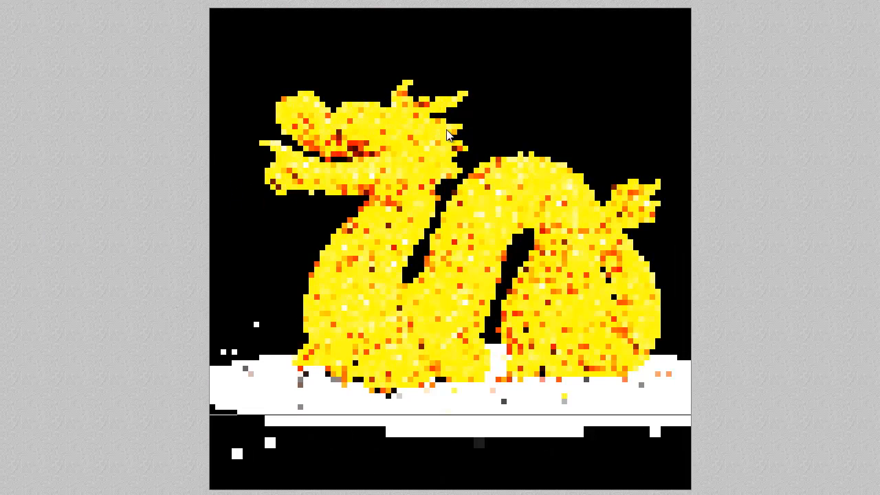
pyautogui.press('Escape')
# Step: Set the light material's Bump Height to 1 and render the dragon
pyautogui.click(681, 458)
pyautogui.click(318, 270)
pyautogui.write('1')
pyautogui.press('Return')
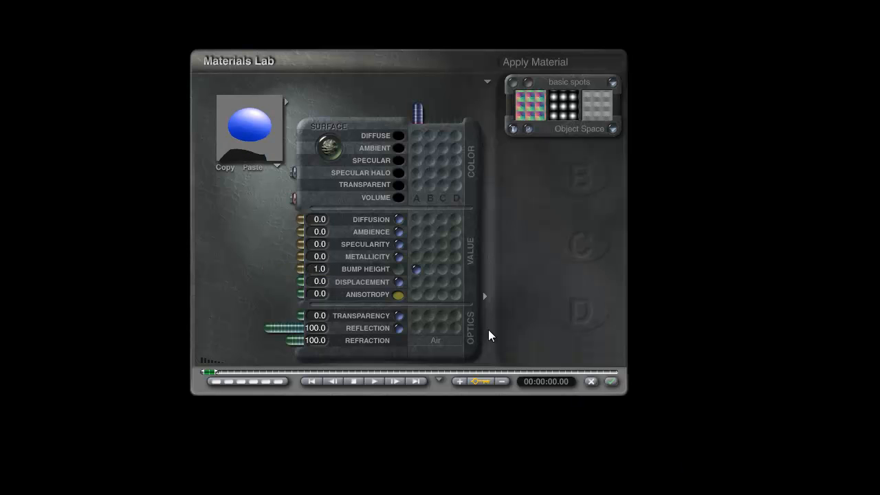
pyautogui.click(610, 382)
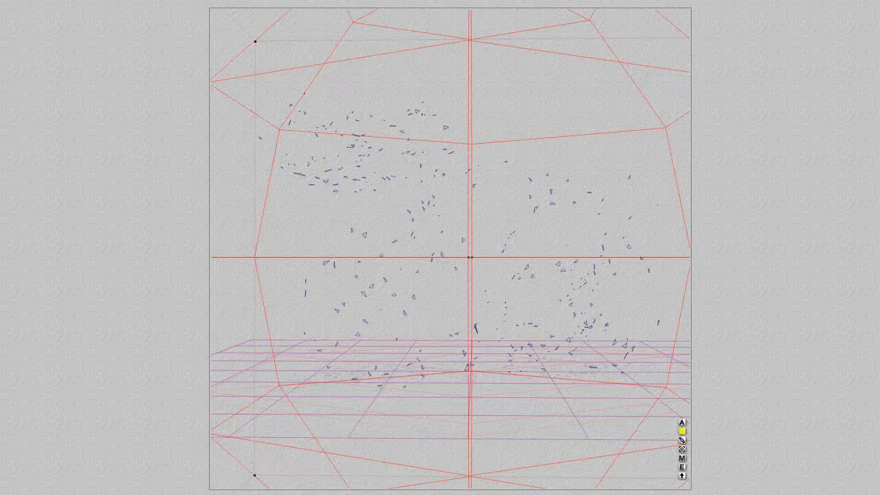
pyautogui.hotkey('ctrl', 'r')
pyautogui.press('Escape')
# Step: Set the light material's Bump Height to 10 and render the dragon
pyautogui.click(682, 449)
pyautogui.click(318, 269)
pyautogui.write('10')
pyautogui.press('Return')
pyautogui.click(610, 381)
pyautogui.hotkey('ctrl', 'r')
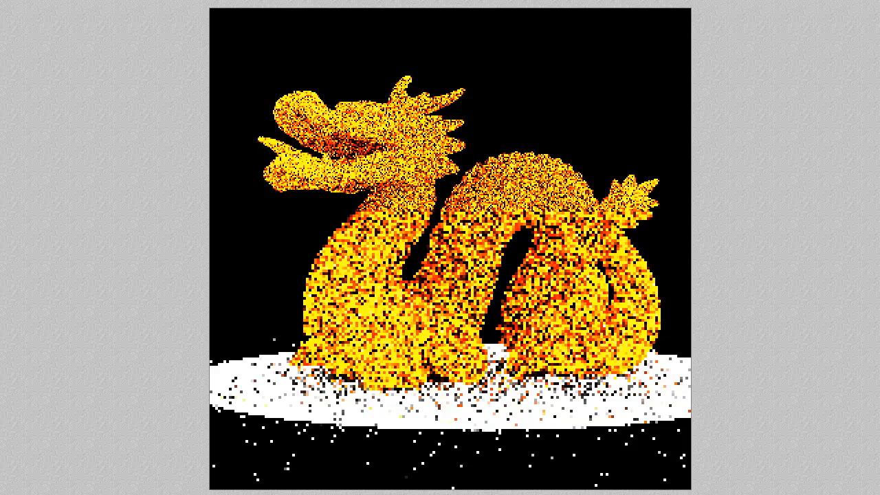
# Step: Review the light settings in the render options and render the dragon again
pyautogui.click(532, 158)
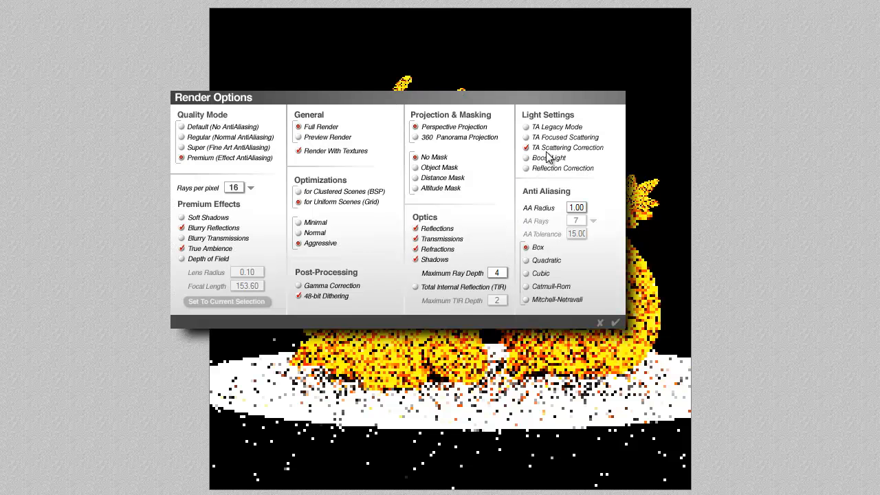
pyautogui.click(601, 323)
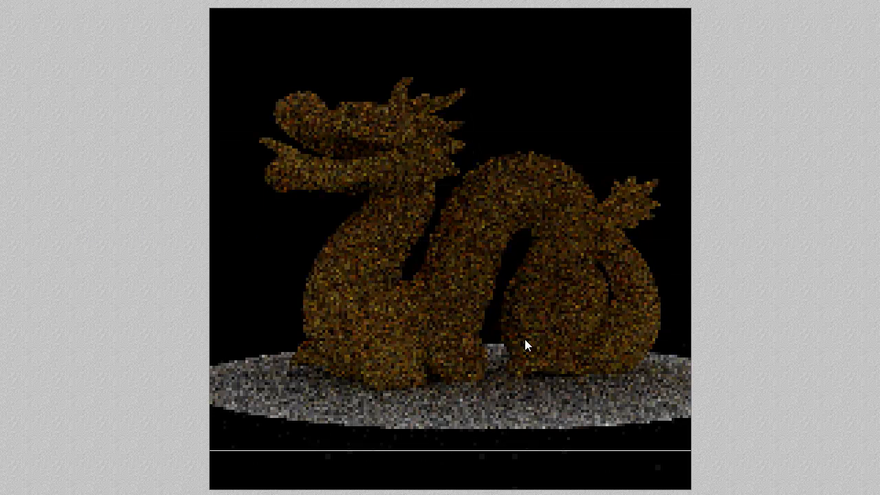
pyautogui.press('Escape')
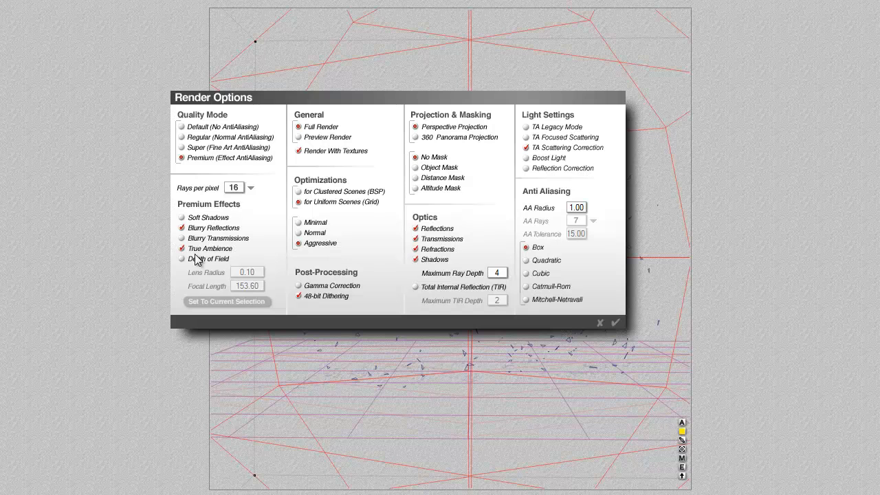
# Step: Remove the bump texture from the light's material and set its Bump Height to 0
pyautogui.click(616, 322)
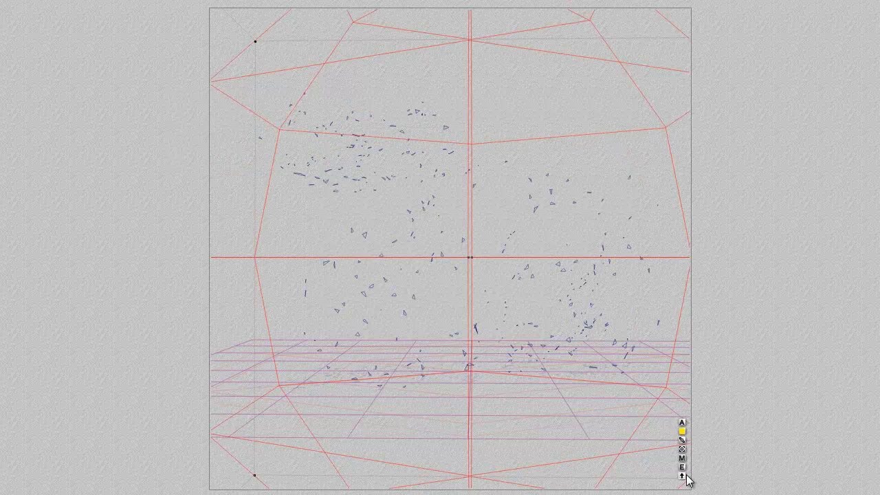
pyautogui.click(682, 467)
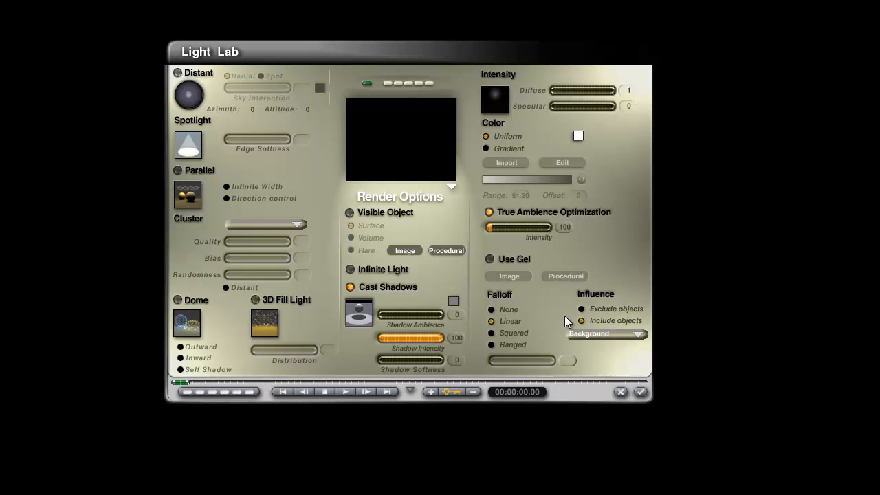
pyautogui.click(640, 392)
pyautogui.click(680, 463)
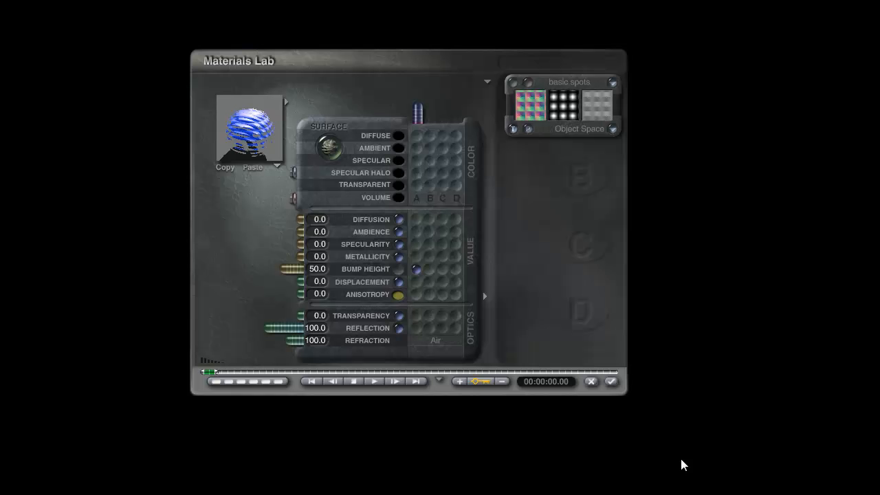
pyautogui.click(400, 269)
pyautogui.moveTo(286, 269); pyautogui.dragTo(350, 276)
pyautogui.click(324, 269)
pyautogui.write('0')
pyautogui.press('Return')
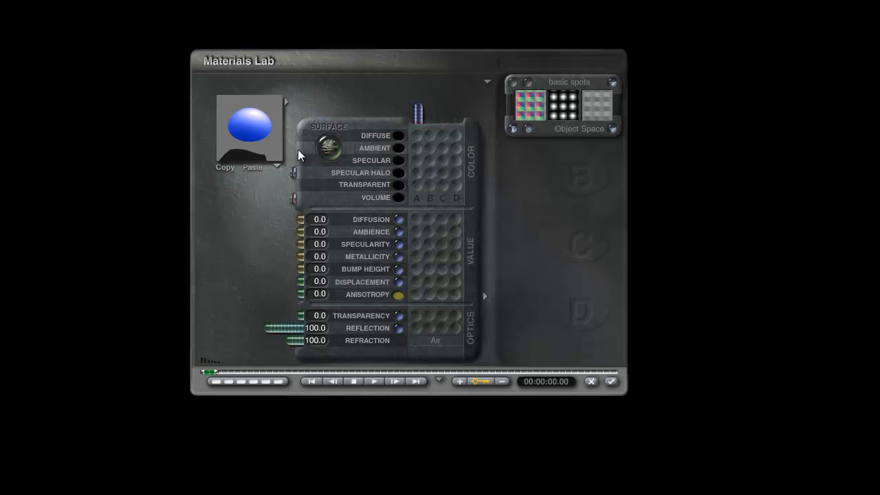
pyautogui.click(611, 383)
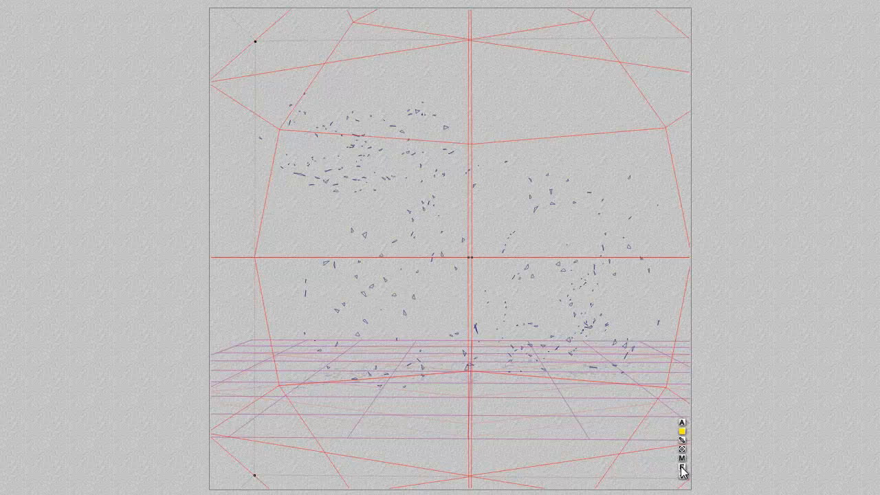
# Step: Set the light's Diffuse intensity to 200 and render the dragon
pyautogui.click(682, 468)
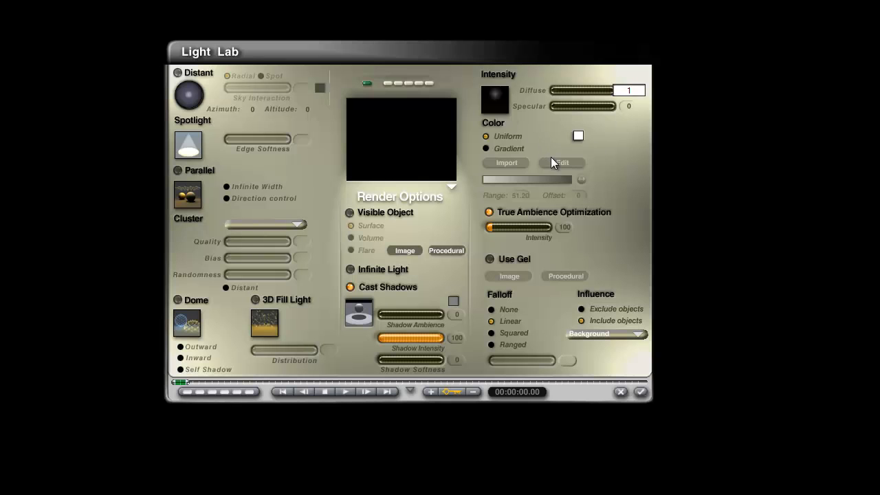
pyautogui.press('Return')
pyautogui.press('Return')
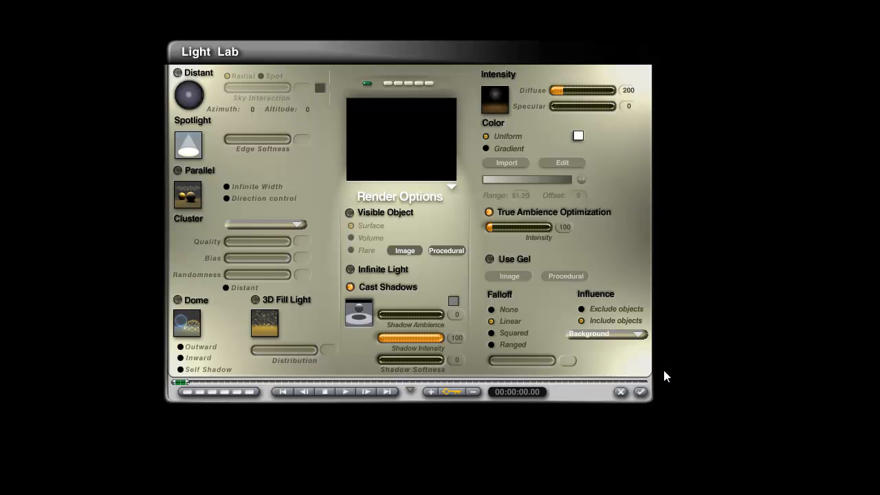
pyautogui.click(640, 392)
pyautogui.hotkey('ctrl', 'r')
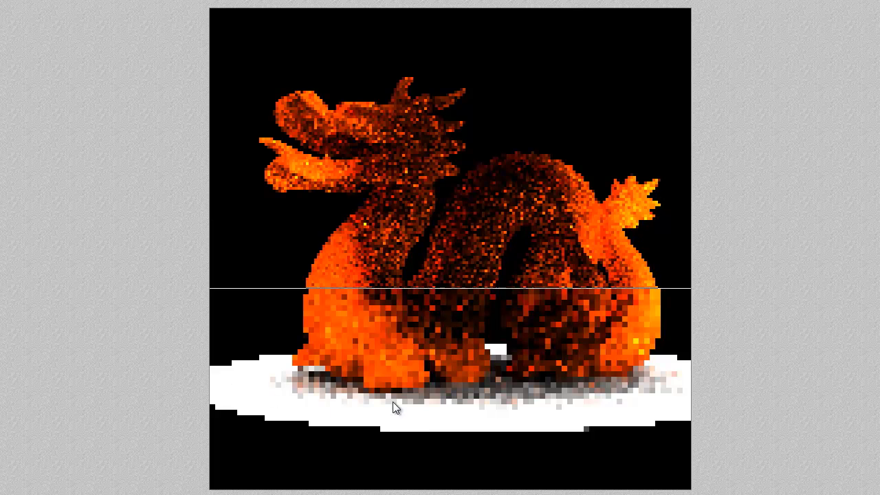
pyautogui.press('Escape')
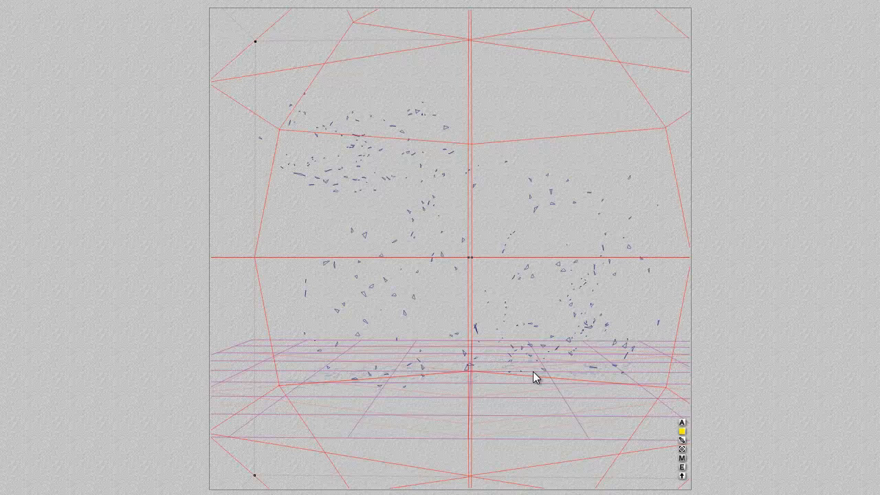
# Step: Set the light's uniform colour to a bluish green (RGB 0, 255, 93) and render the dragon
pyautogui.click(682, 458)
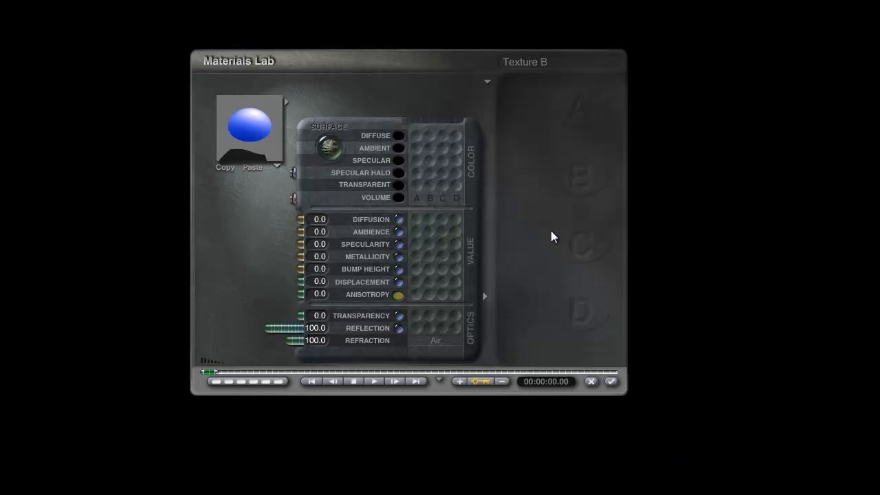
pyautogui.click(597, 379)
pyautogui.click(682, 467)
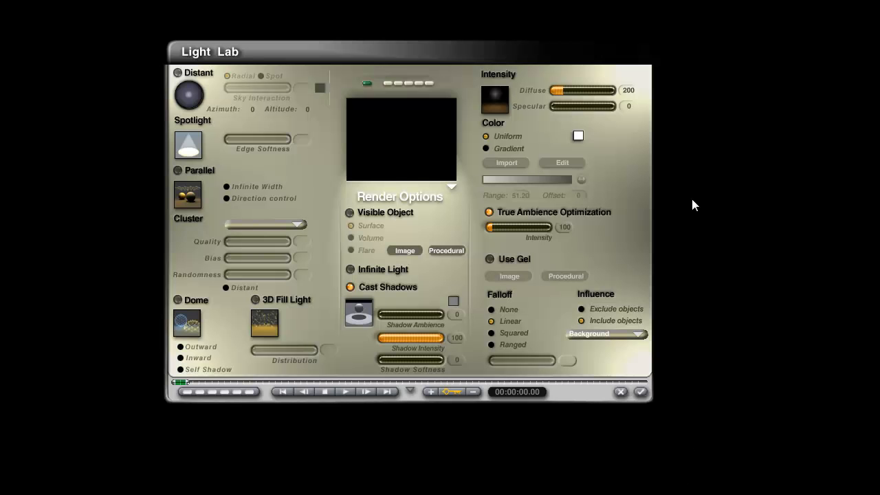
pyautogui.click(579, 135)
pyautogui.click(586, 149)
pyautogui.click(640, 392)
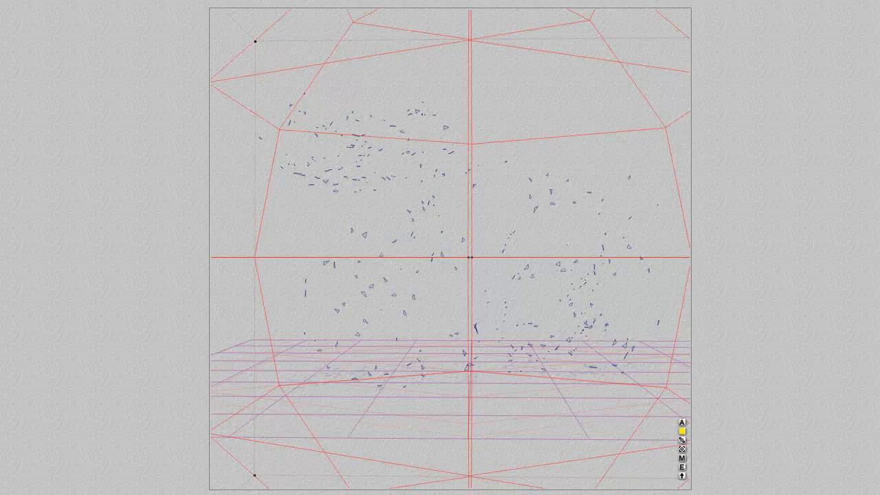
pyautogui.hotkey('ctrl', 'r')
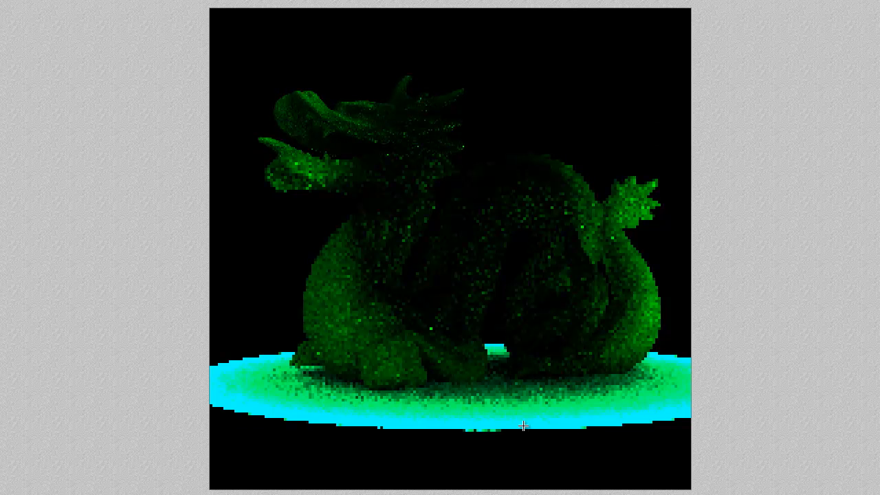
pyautogui.press('Escape')
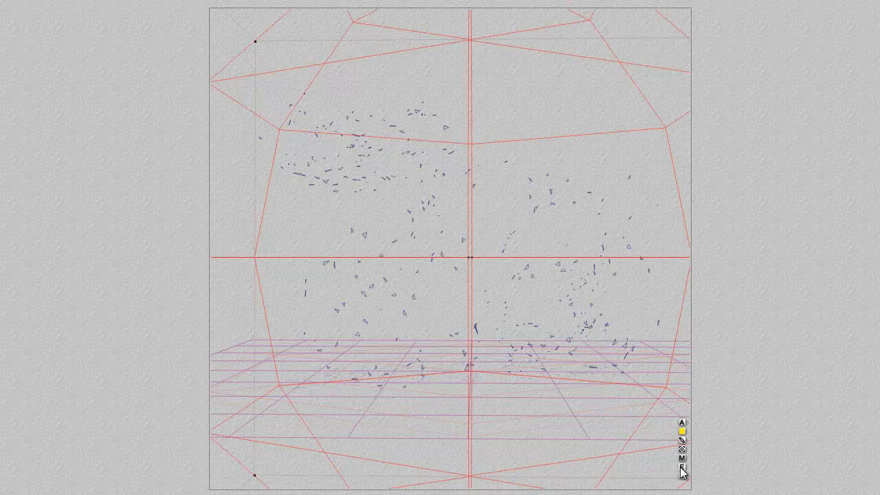
# Step: Change the light's uniform colour to pure green (RGB 0, 255, 0) and render the dragon
pyautogui.click(683, 467)
pyautogui.click(581, 138)
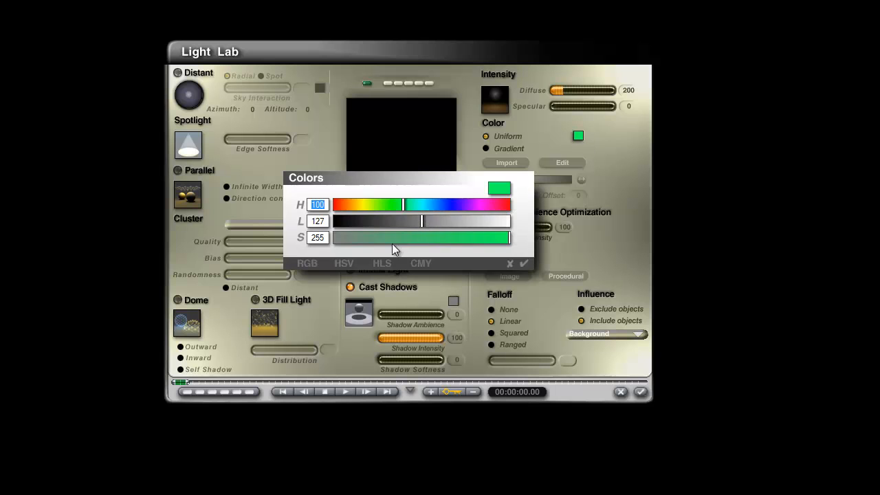
pyautogui.click(300, 265)
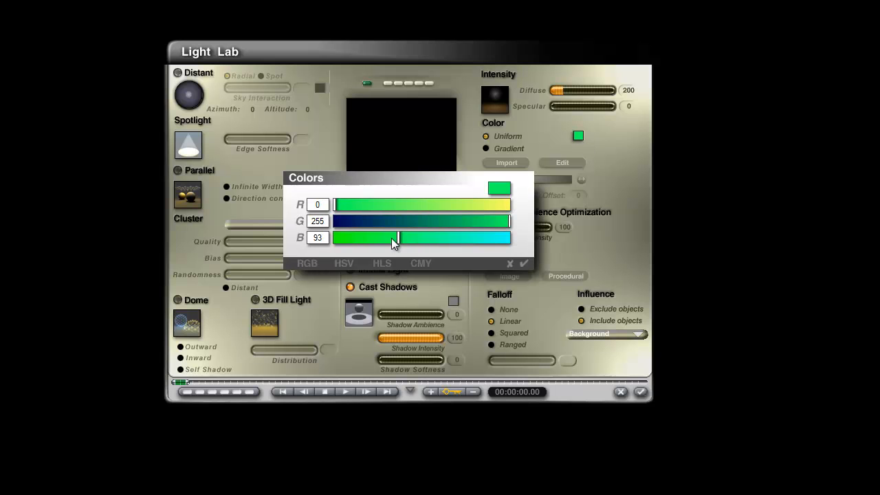
pyautogui.moveTo(395, 238); pyautogui.dragTo(291, 247)
pyautogui.click(524, 264)
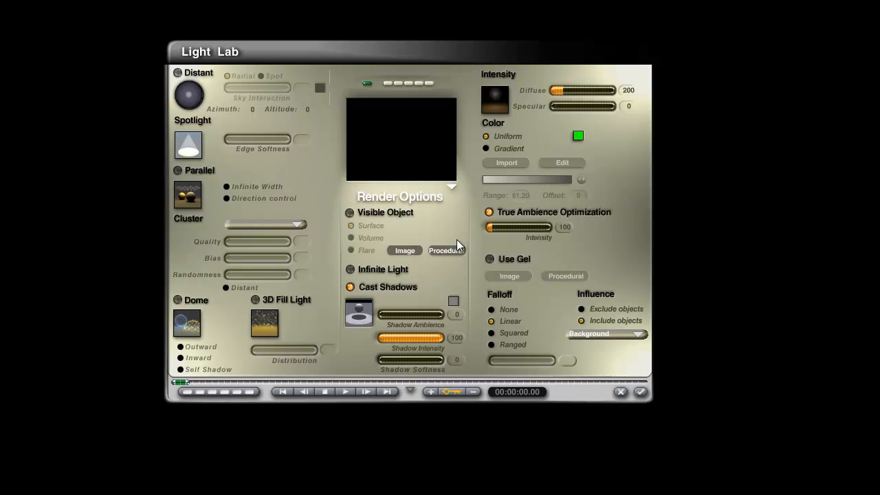
pyautogui.click(640, 392)
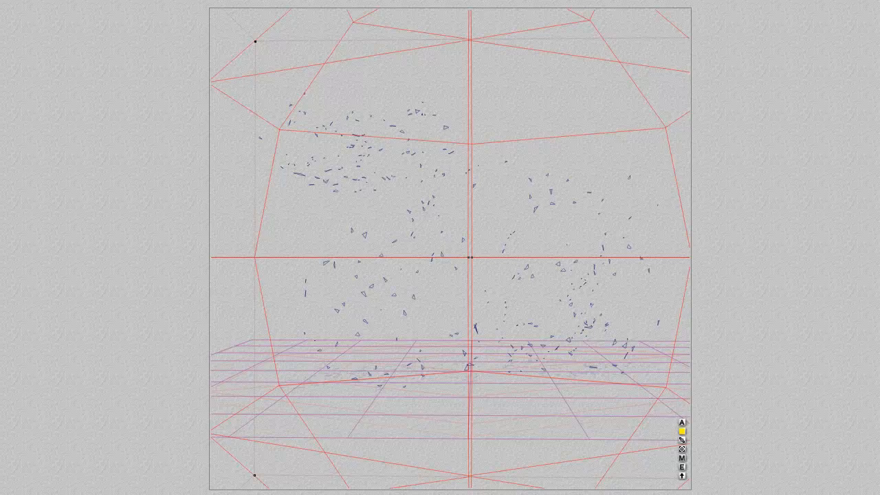
pyautogui.hotkey('ctrl', 'r')
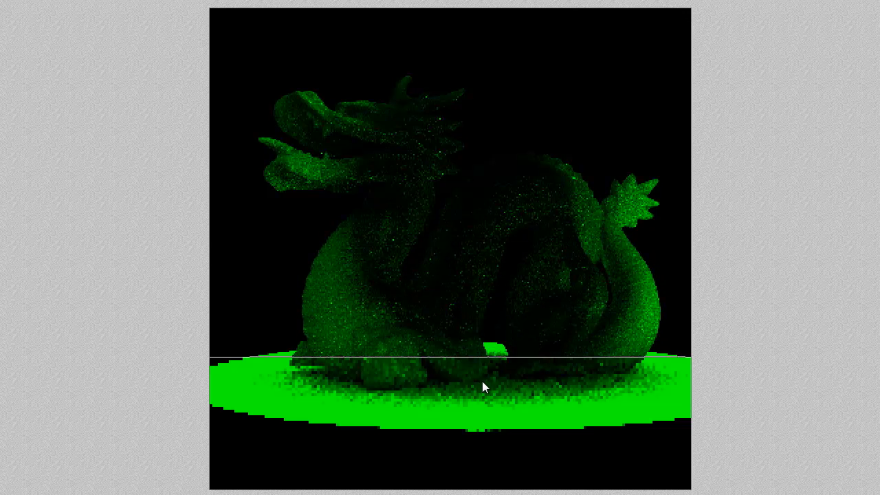
pyautogui.click(460, 365)
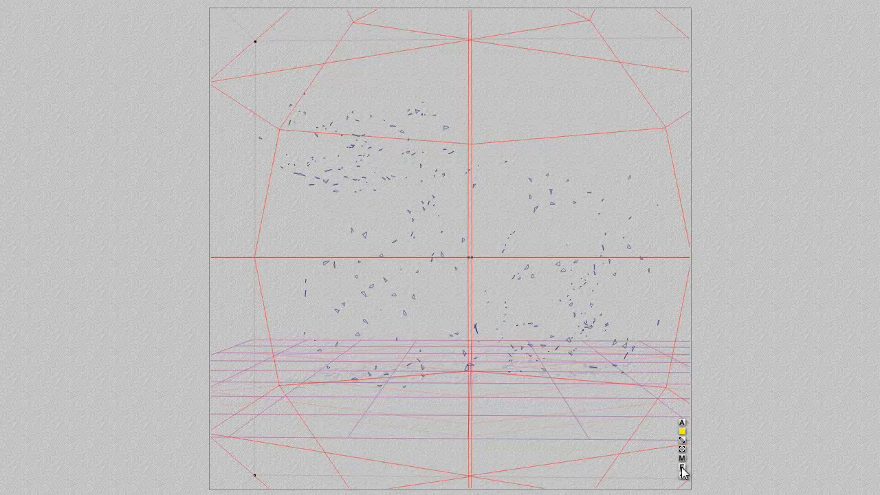
# Step: Set the light's uniform colour to white by raising its red and blue values to the maximum
pyautogui.click(681, 466)
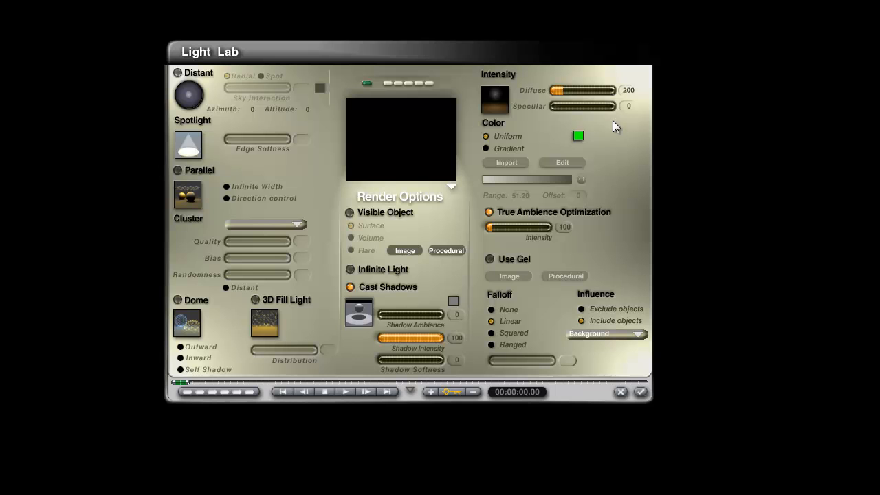
pyautogui.click(578, 135)
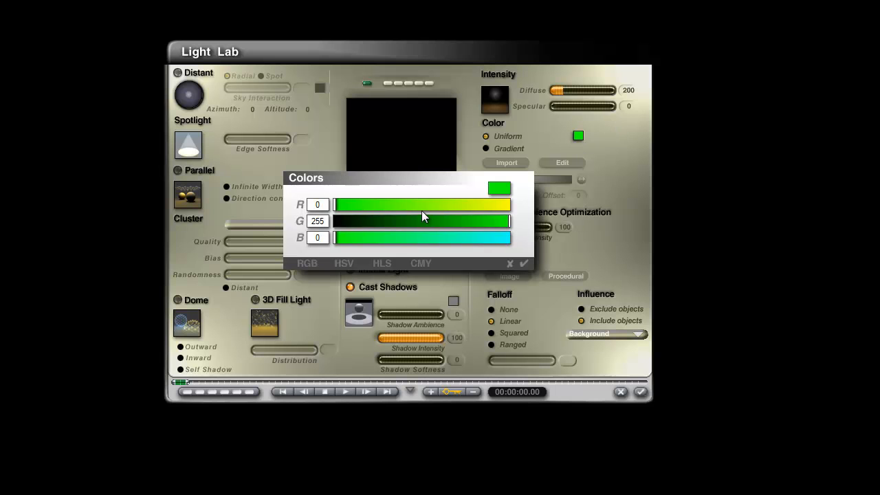
pyautogui.moveTo(423, 209); pyautogui.dragTo(575, 203)
pyautogui.moveTo(454, 236); pyautogui.dragTo(566, 238)
pyautogui.click(524, 263)
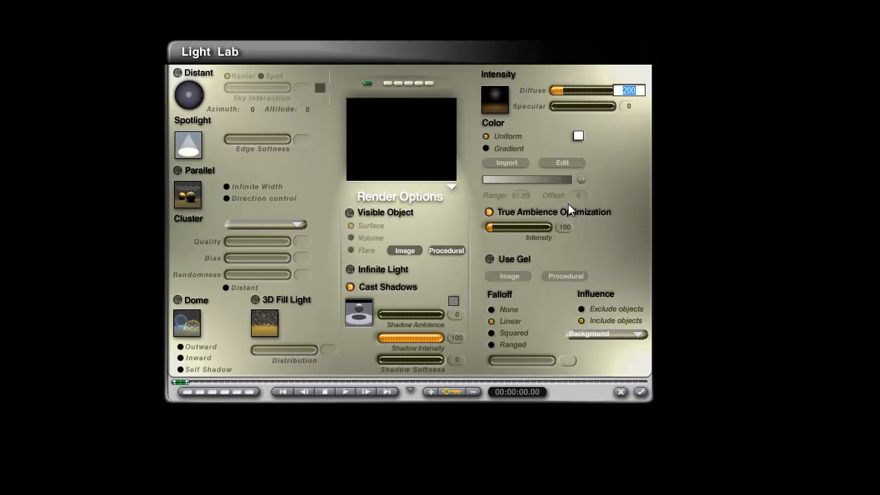
# Step: Set the light's Diffuse intensity to 250 and render the dragon
pyautogui.write('250')
pyautogui.press('Return')
pyautogui.click(641, 391)
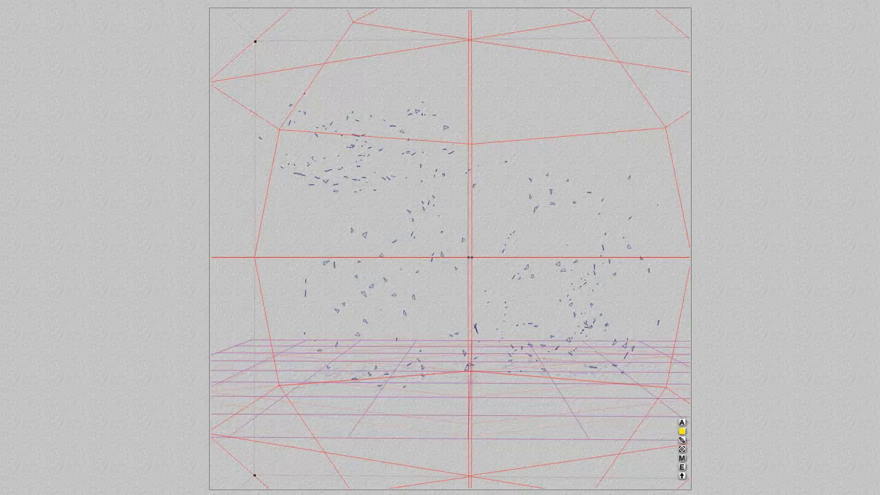
pyautogui.hotkey('ctrl', 'r')
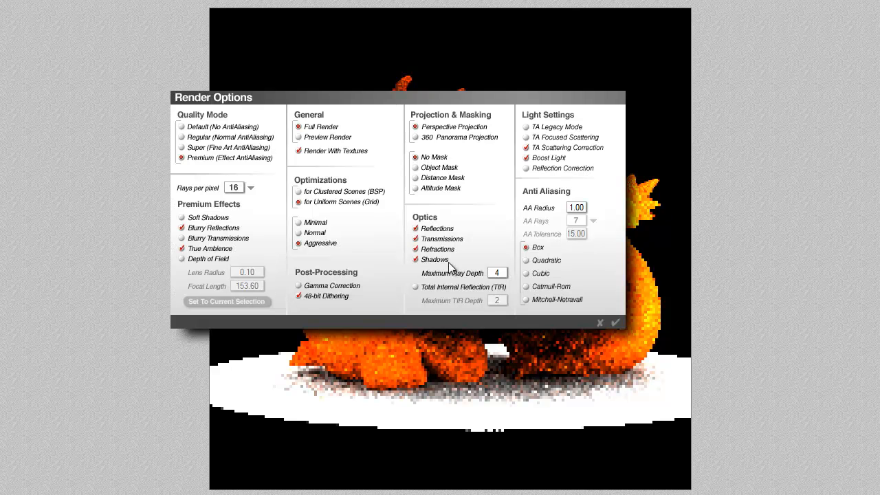
# Step: Choose a different rays per pixel value in the render options and render the dragon again
pyautogui.click(250, 188)
pyautogui.click(278, 276)
pyautogui.click(615, 322)
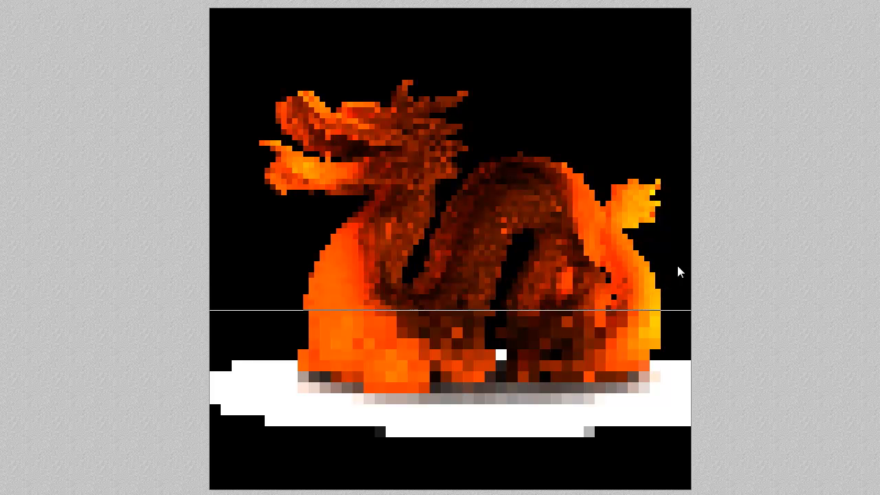
# Step: Select the ground plane beneath the dragon and open its material for editing
pyautogui.click(485, 412)
pyautogui.click(558, 406)
pyautogui.click(584, 427)
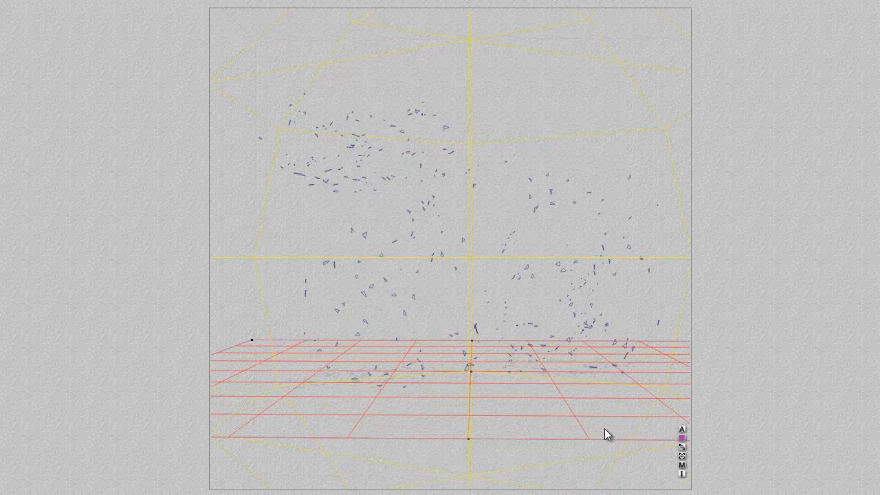
pyautogui.click(682, 465)
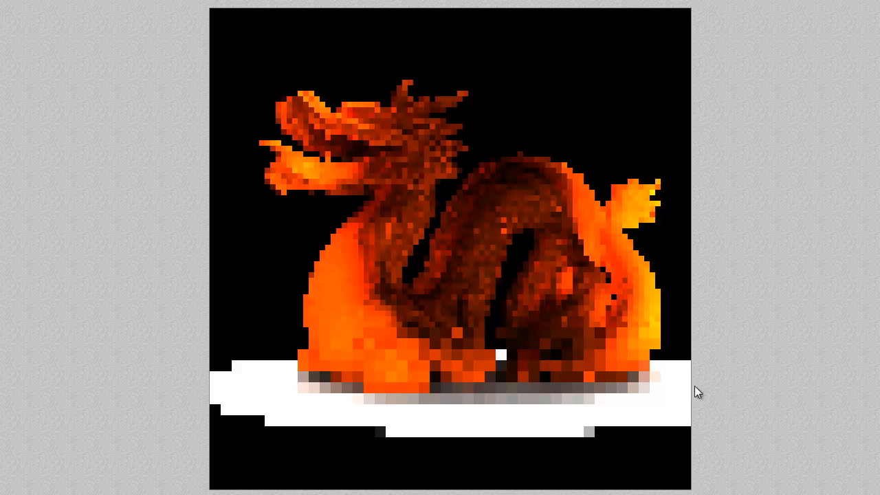
pyautogui.click(651, 395)
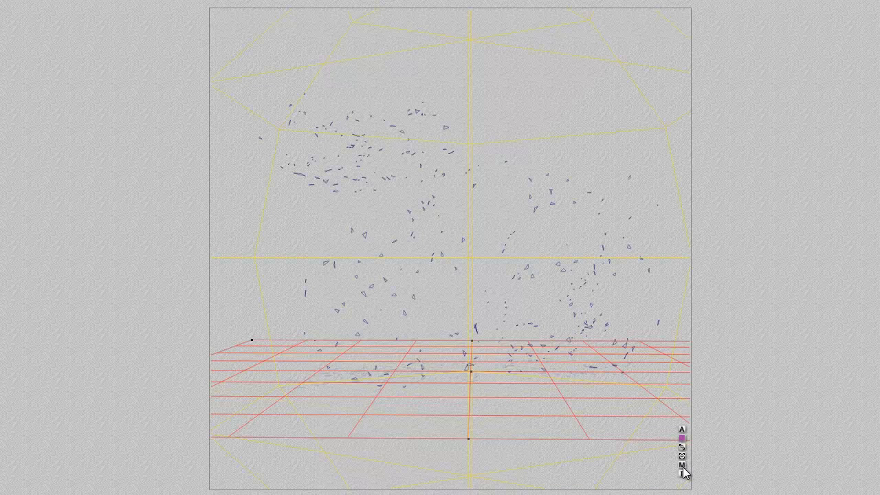
pyautogui.click(682, 465)
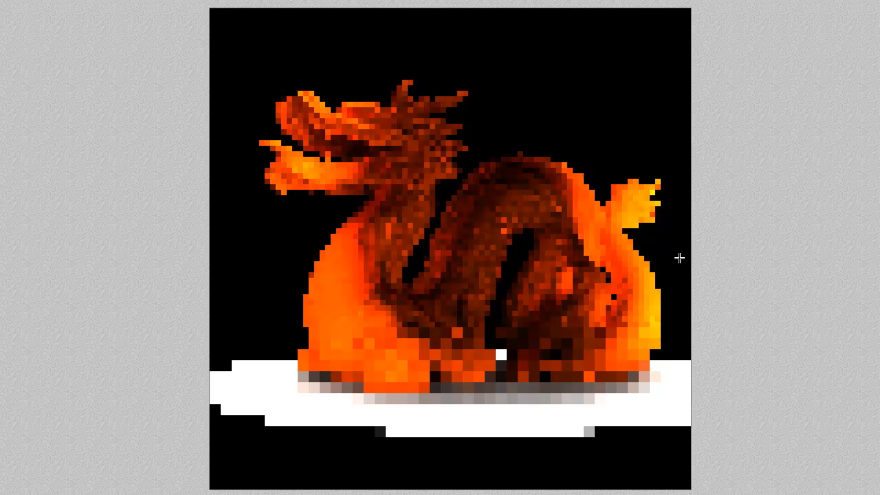
pyautogui.click(391, 197)
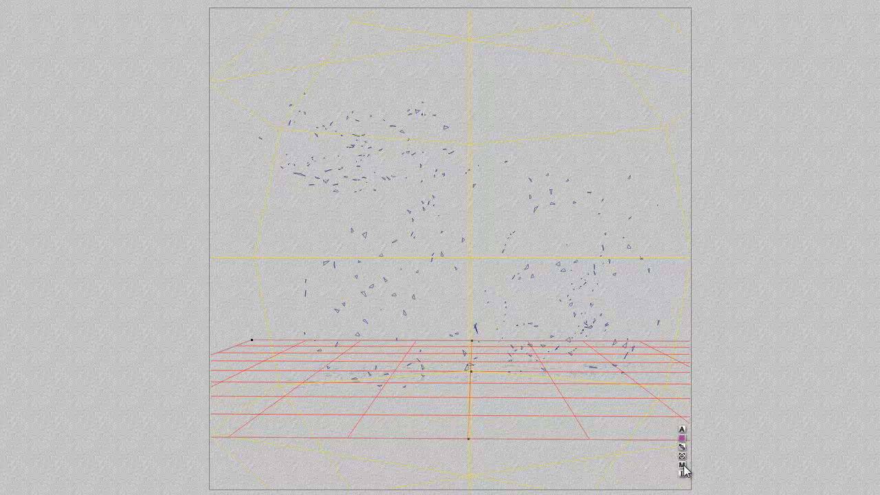
pyautogui.click(683, 466)
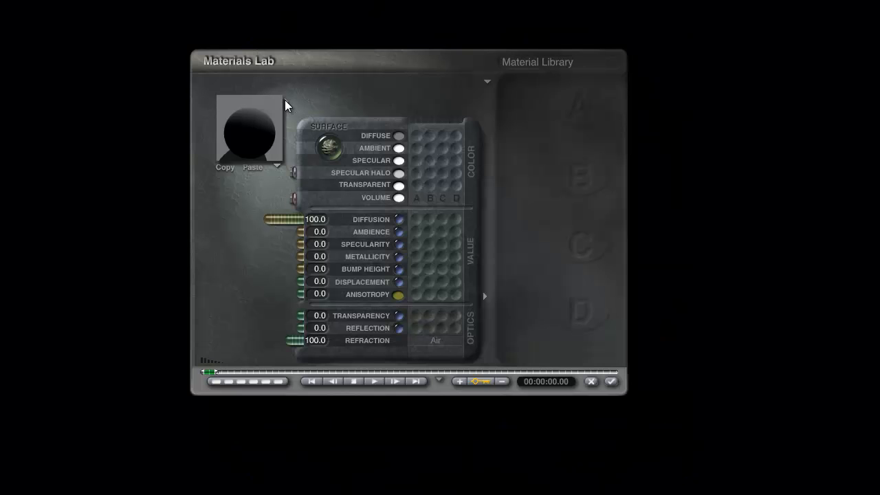
# Step: Load the dark reflective preset from the @9 group of the +0 materials category as the ground plane's material
pyautogui.click(280, 104)
pyautogui.moveTo(265, 225); pyautogui.dragTo(239, 351)
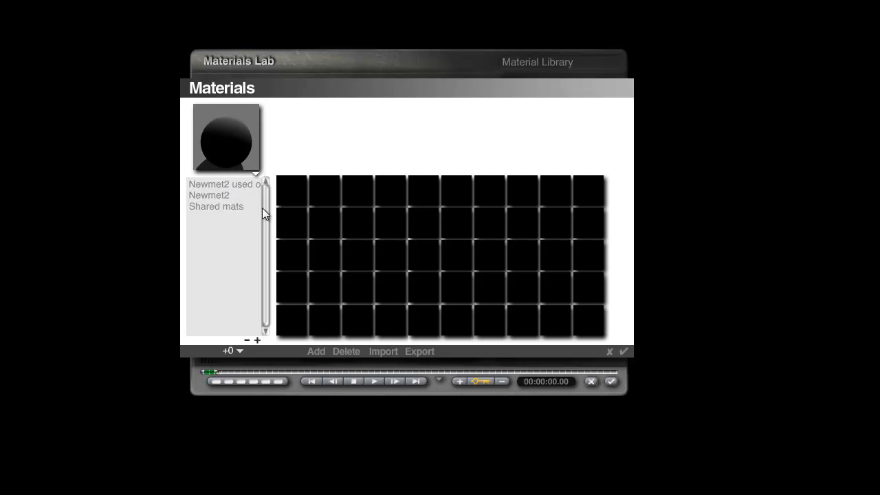
pyautogui.click(208, 187)
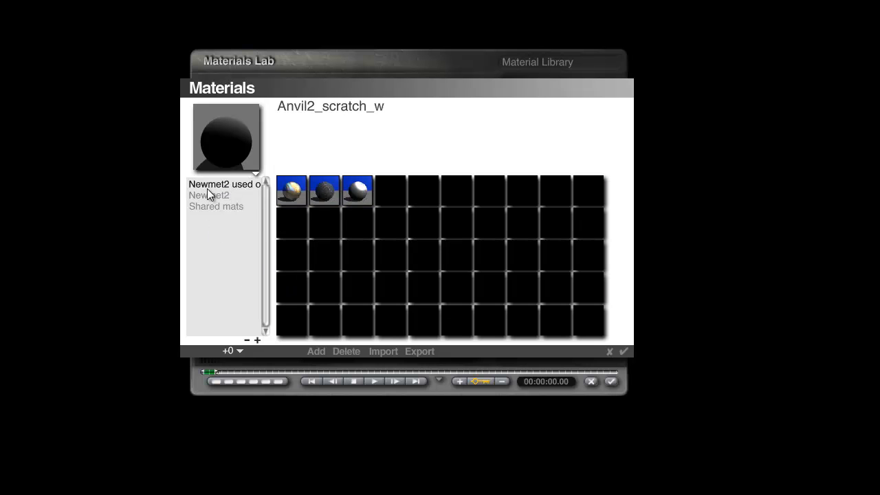
pyautogui.click(236, 351)
pyautogui.click(247, 229)
pyautogui.click(238, 353)
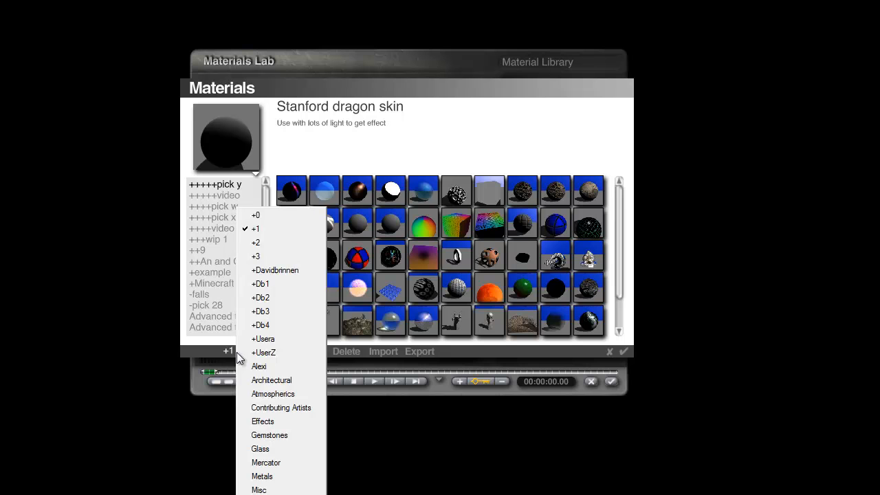
pyautogui.click(255, 216)
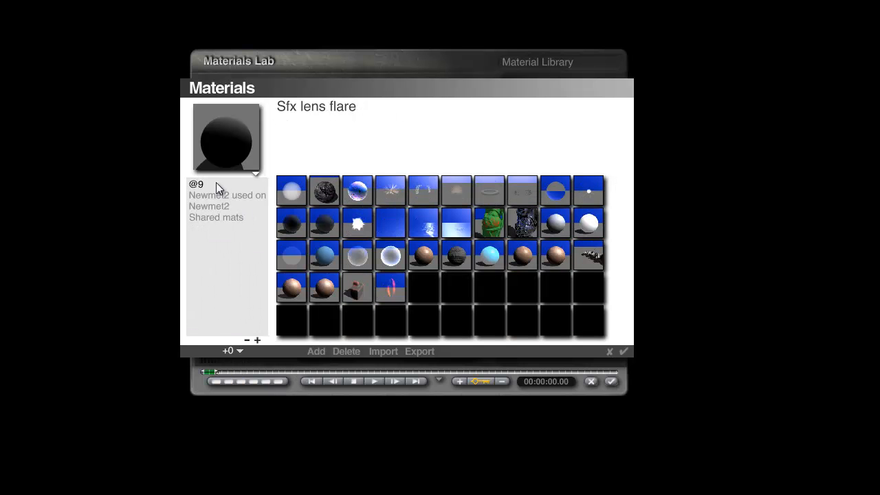
pyautogui.click(292, 224)
pyautogui.click(625, 353)
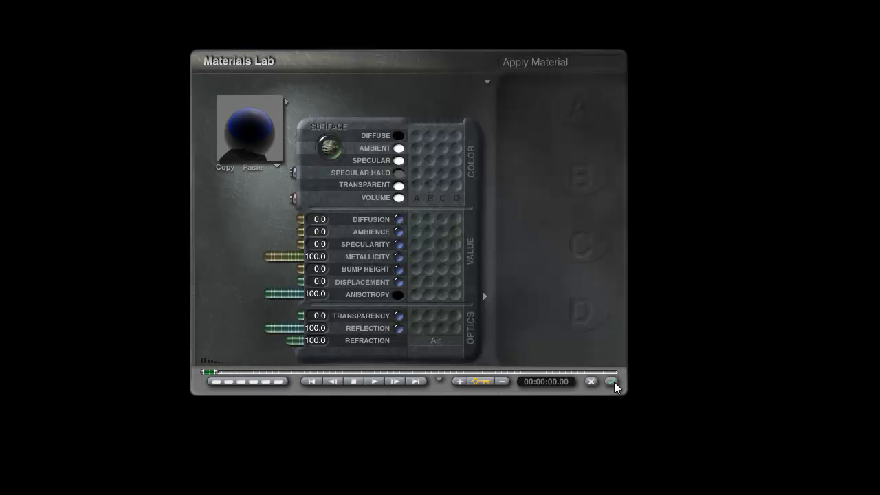
# Step: Apply the loaded material to the ground plane and test-render the scene
pyautogui.click(611, 382)
pyautogui.hotkey('ctrl', 'r')
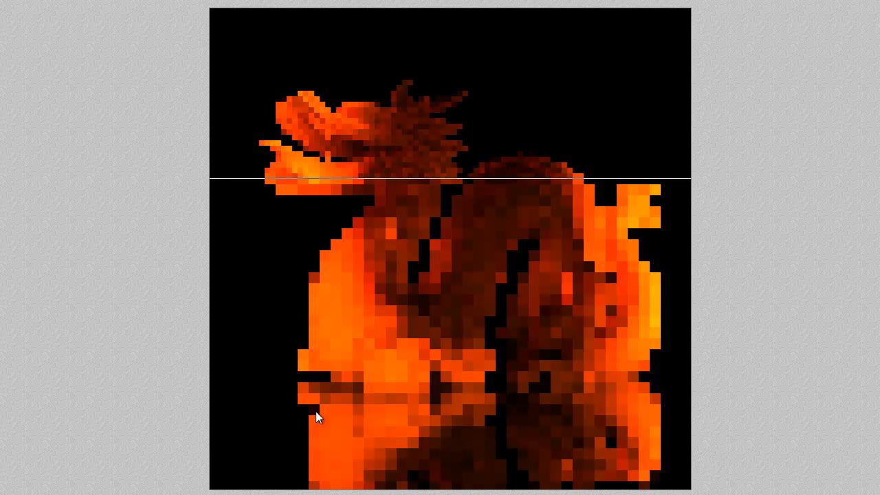
pyautogui.press('Escape')
pyautogui.press('Escape')
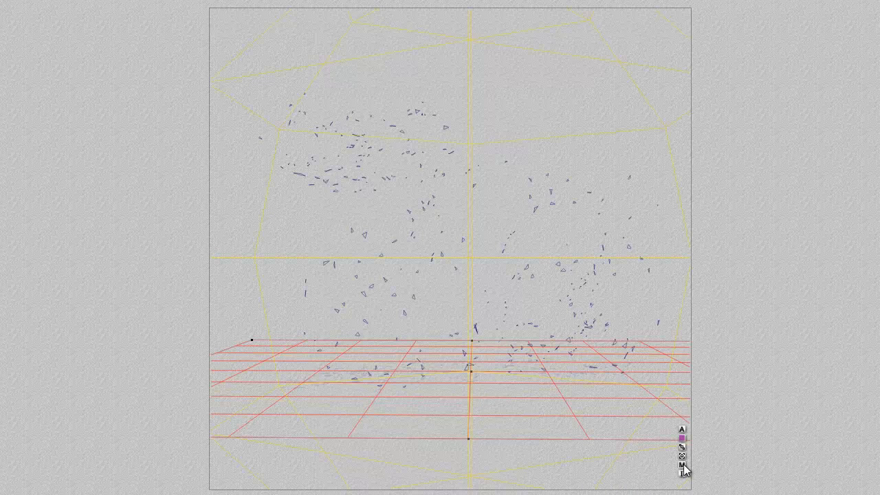
# Step: Set the ground plane's Diffuse colour to pure green (R 0, G 255, B 0) and render the scene
pyautogui.click(683, 466)
pyautogui.click(399, 137)
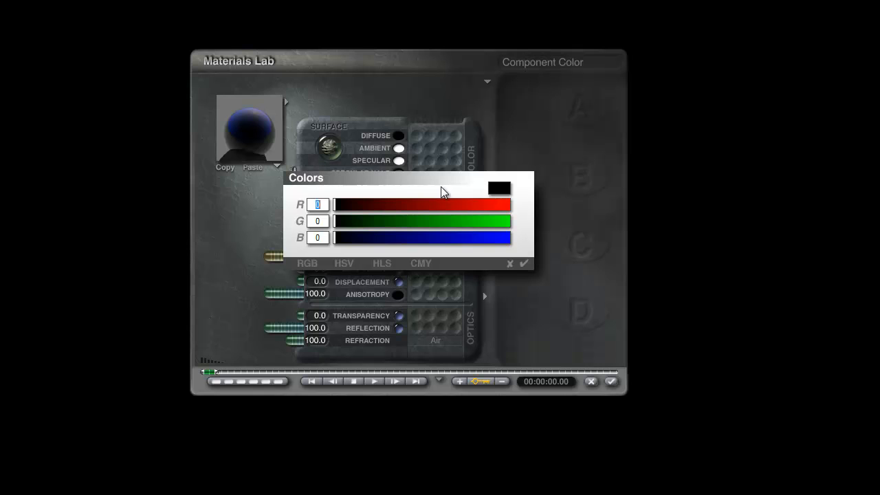
pyautogui.moveTo(387, 222); pyautogui.dragTo(550, 226)
pyautogui.click(524, 265)
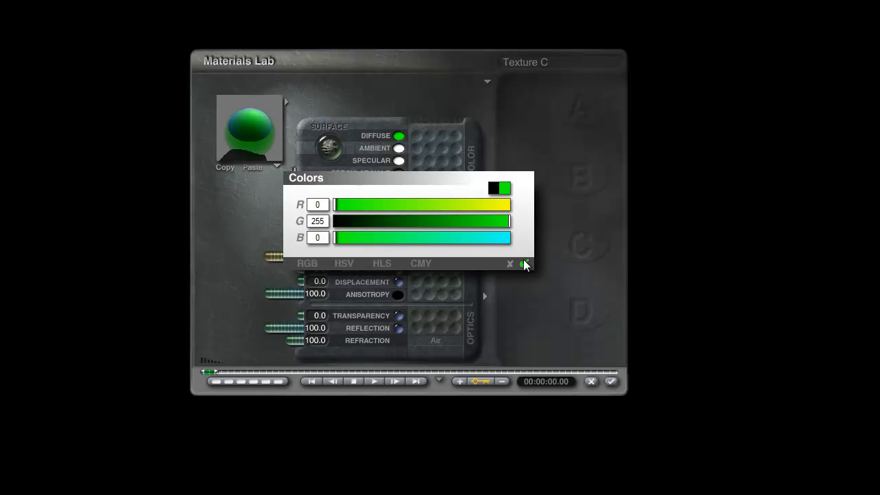
pyautogui.click(611, 382)
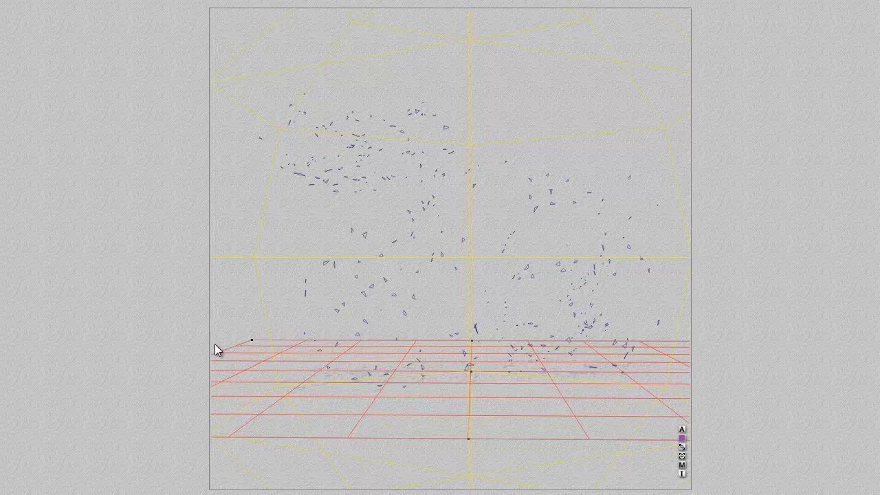
pyautogui.hotkey('ctrl', 'r')
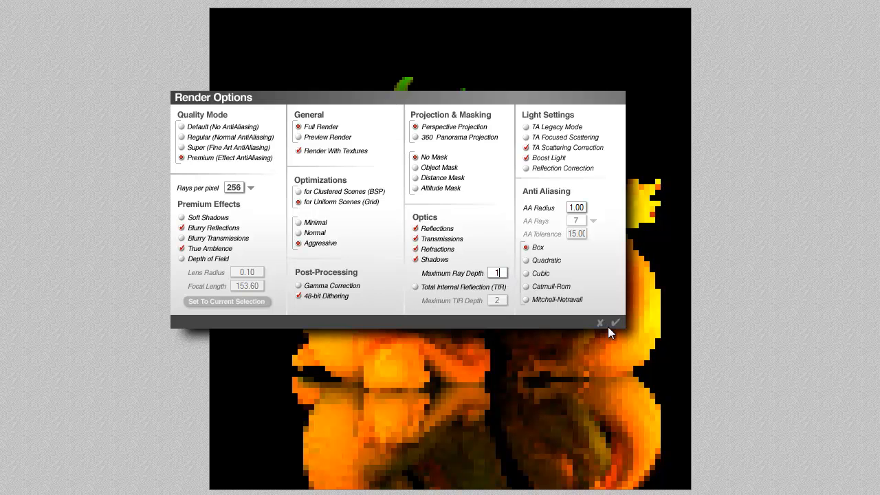
# Step: Render the dragon with Maximum Ray Depth set to 1, 2 and 3 in turn for comparison
pyautogui.click(614, 322)
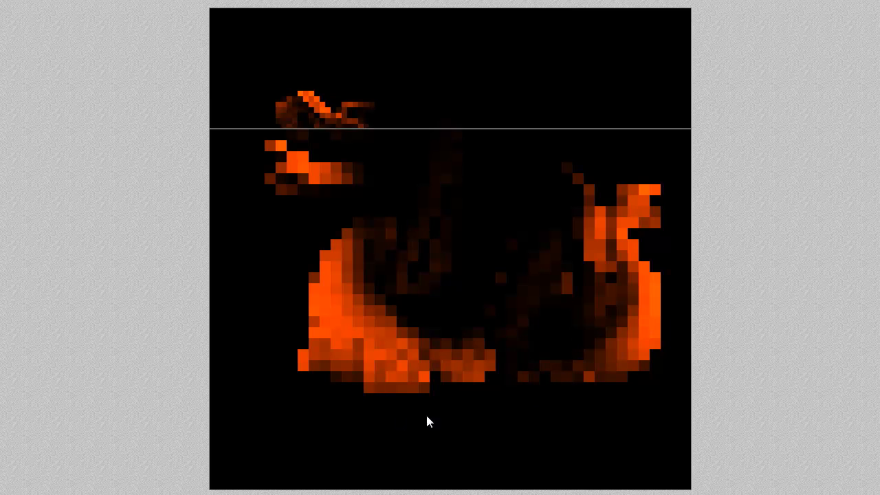
pyautogui.click(497, 291)
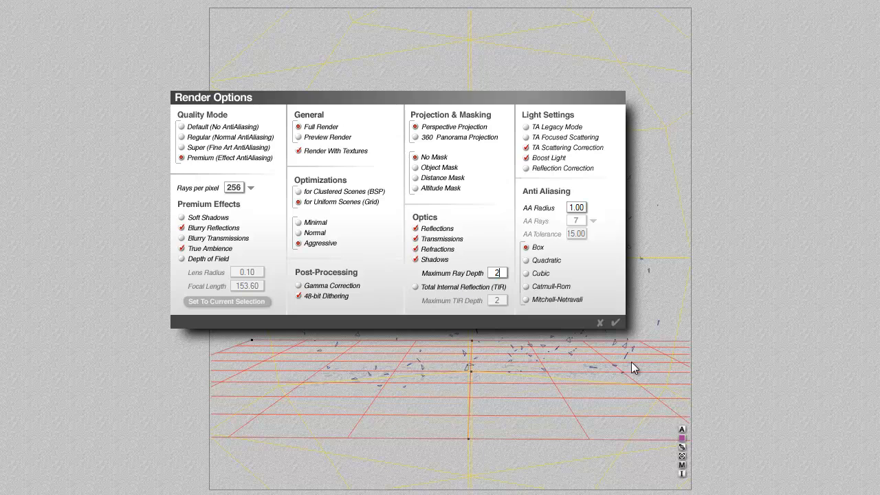
pyautogui.click(614, 322)
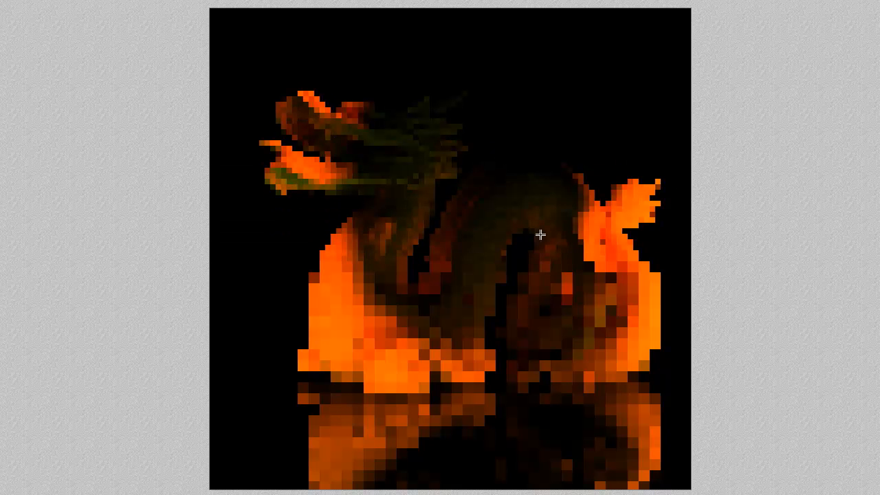
pyautogui.click(71, 189)
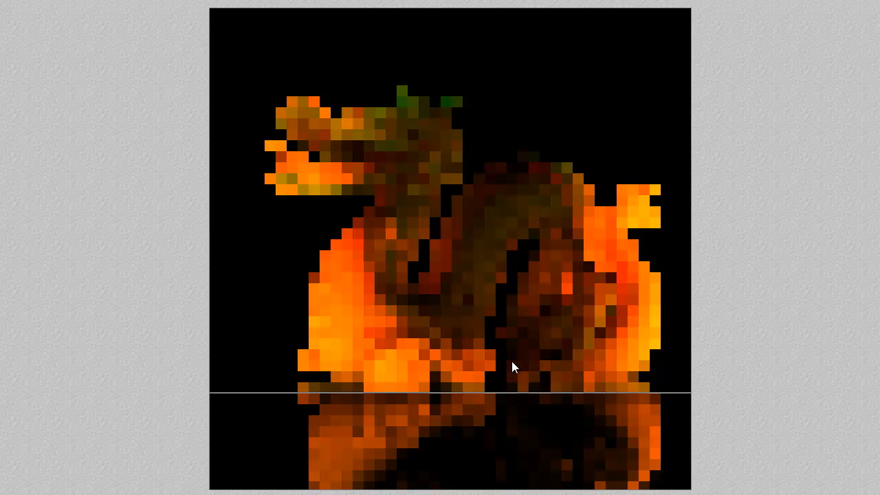
pyautogui.click(356, 206)
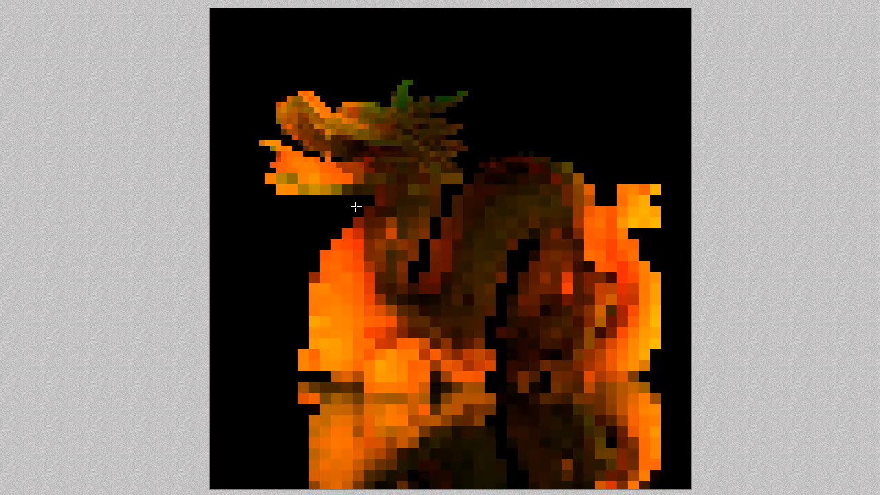
# Step: Change the Maximum Ray Depth again, render the dragon, and re-render a small region of its head
pyautogui.press('Escape')
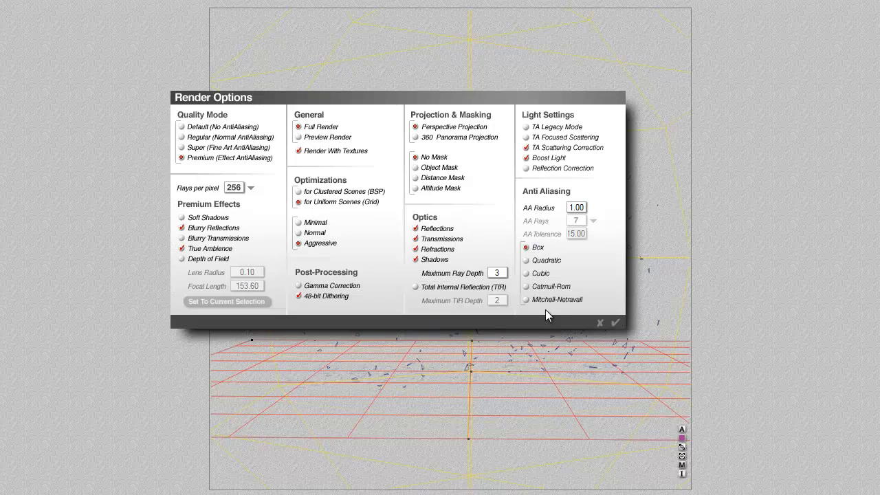
pyautogui.click(499, 274)
pyautogui.press('Return')
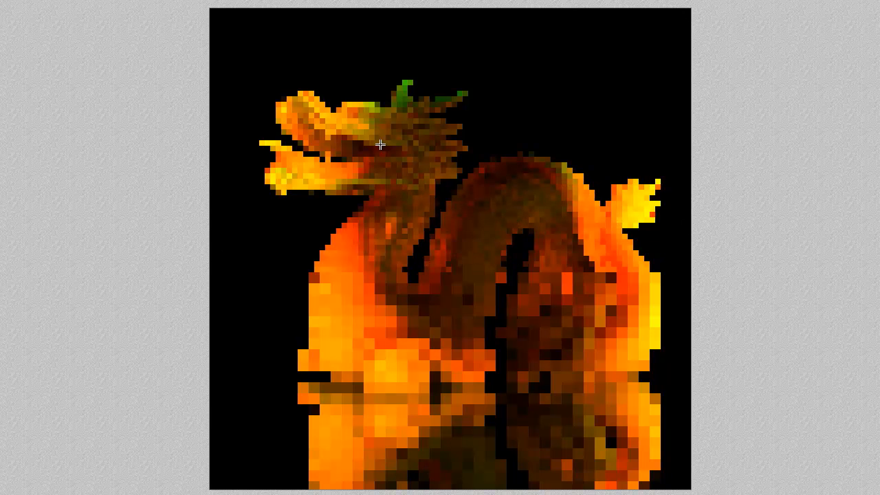
pyautogui.moveTo(351, 108); pyautogui.dragTo(372, 114)
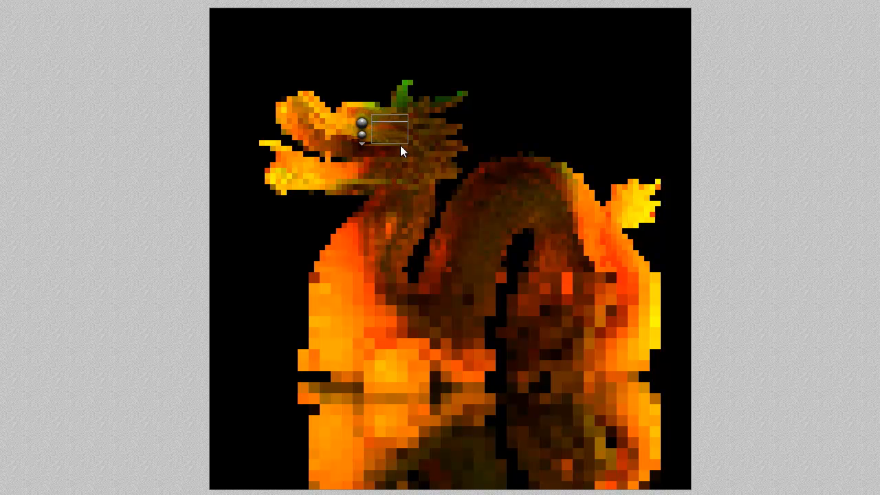
pyautogui.click(326, 216)
# Step: Select the Background object and set its material's Specular Halo colour to a lightness of 150 in HLS mode
pyautogui.rightClick(632, 201)
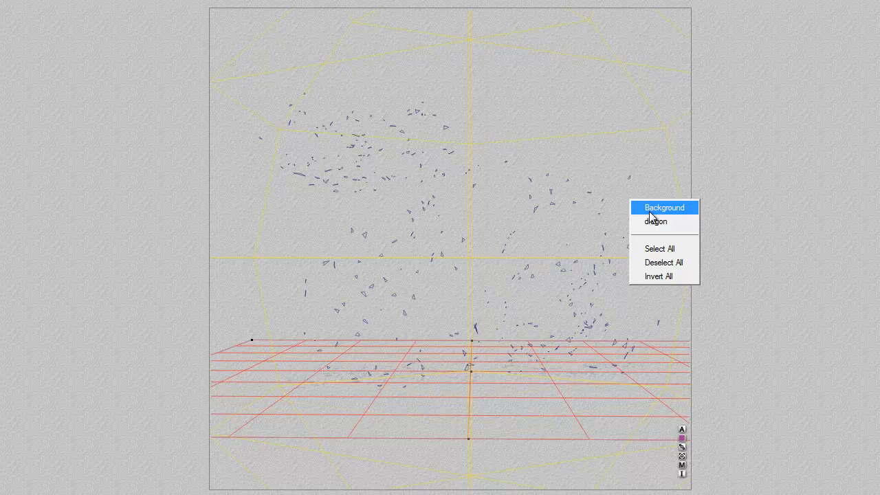
pyautogui.click(658, 210)
pyautogui.click(682, 467)
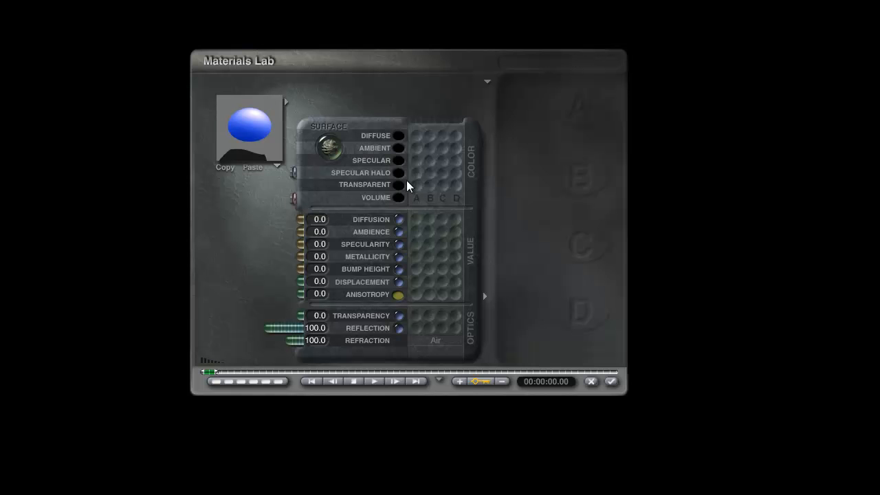
pyautogui.click(400, 184)
pyautogui.click(383, 264)
pyautogui.click(319, 221)
pyautogui.write('150')
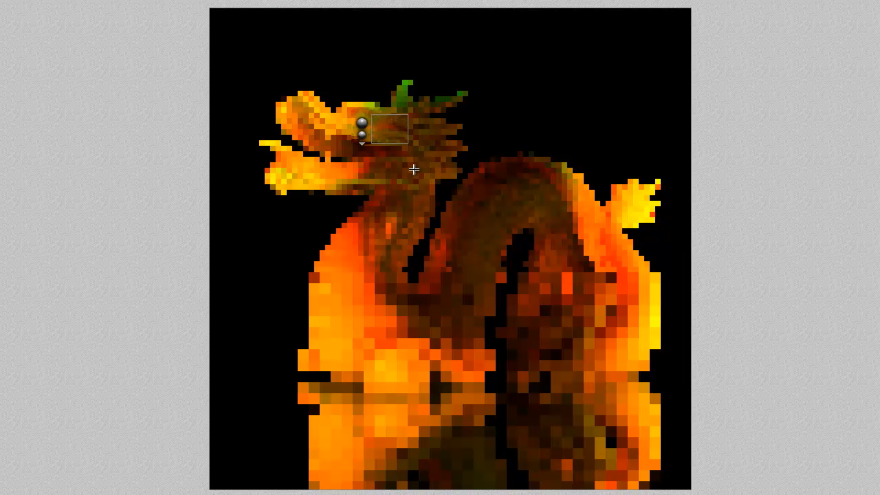
# Step: Re-render selected regions around the dragon's face and horns with the brighter halo
pyautogui.moveTo(414, 169); pyautogui.dragTo(345, 98)
pyautogui.click(336, 108)
pyautogui.moveTo(458, 152); pyautogui.dragTo(381, 84)
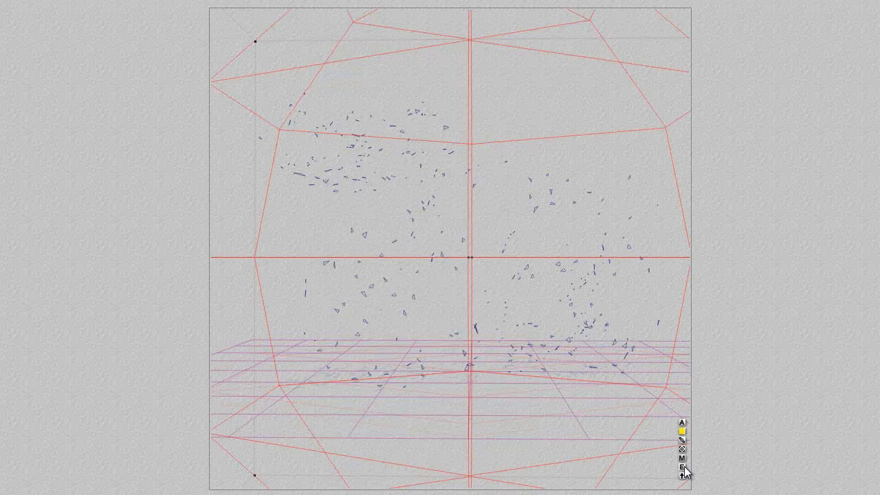
# Step: Raise the lightness of the Background material's Specular Halo colour to 180
pyautogui.click(682, 459)
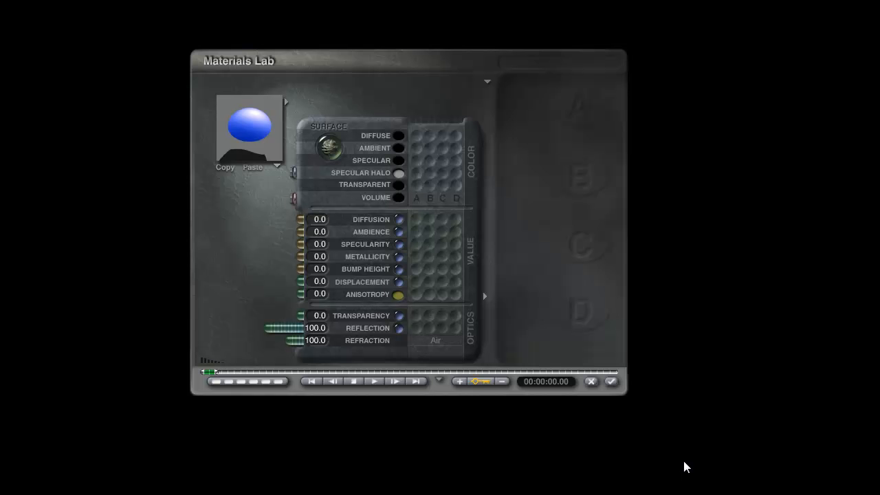
pyautogui.click(400, 184)
pyautogui.press('Tab')
pyautogui.write('180')
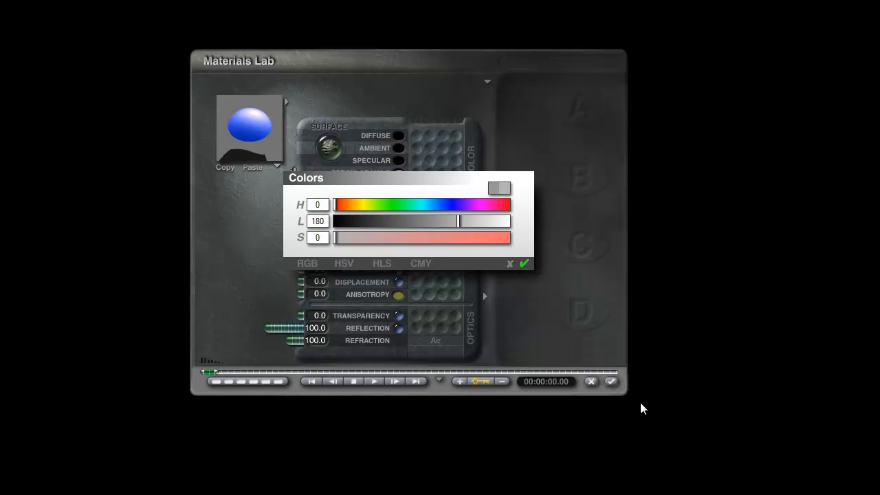
pyautogui.click(611, 382)
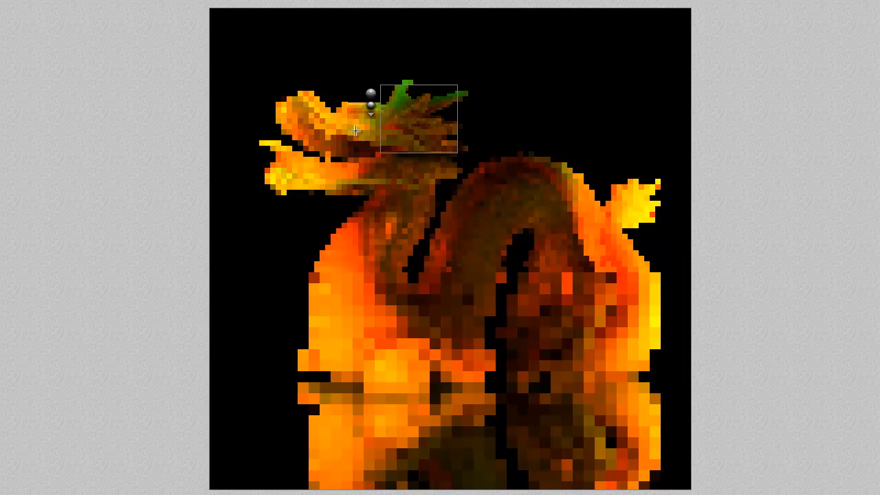
# Step: Re-render regions over the dragon's head, back, tail and hind foot, and start rendering the whole image
pyautogui.moveTo(454, 146); pyautogui.dragTo(349, 77)
pyautogui.click(339, 97)
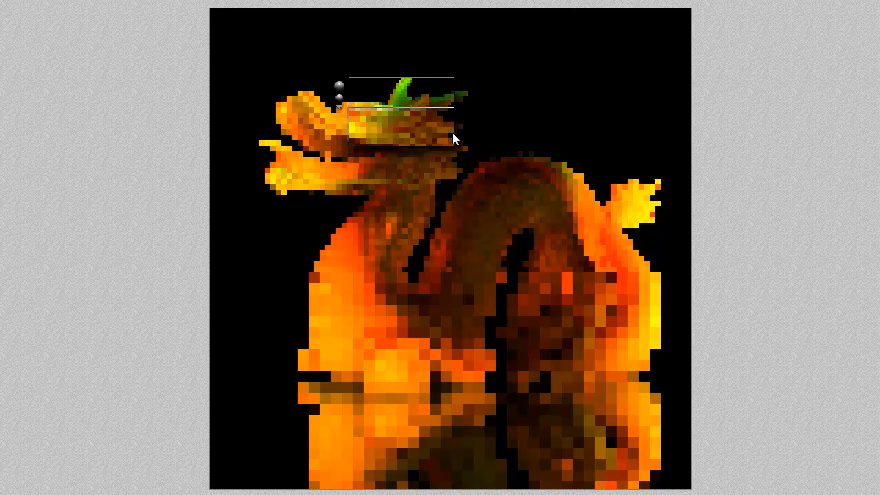
pyautogui.moveTo(381, 121); pyautogui.dragTo(461, 181)
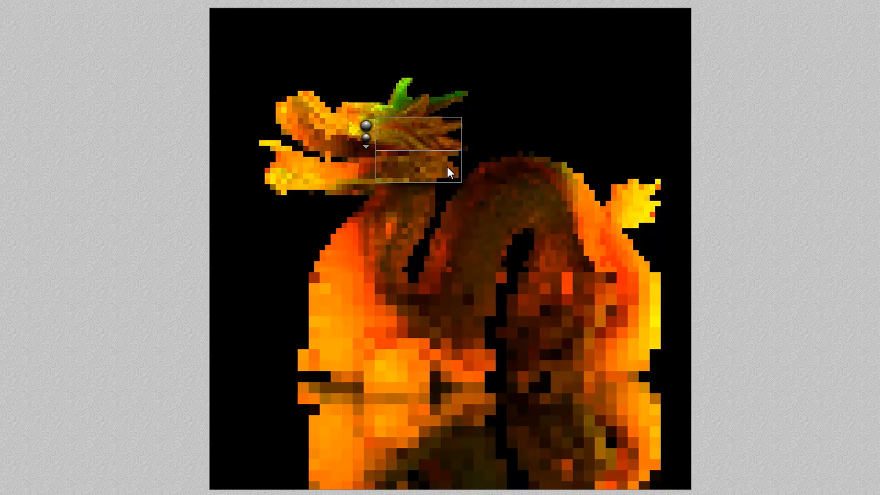
pyautogui.moveTo(583, 230); pyautogui.dragTo(494, 145)
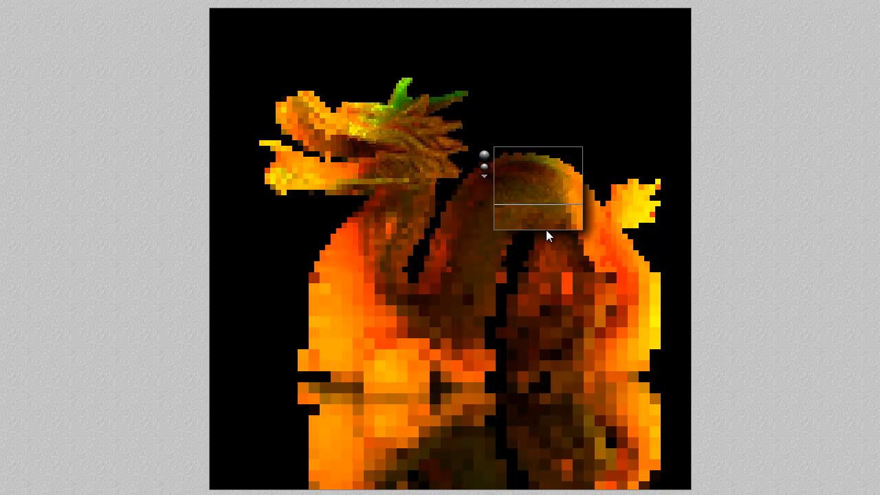
pyautogui.moveTo(668, 243); pyautogui.dragTo(592, 159)
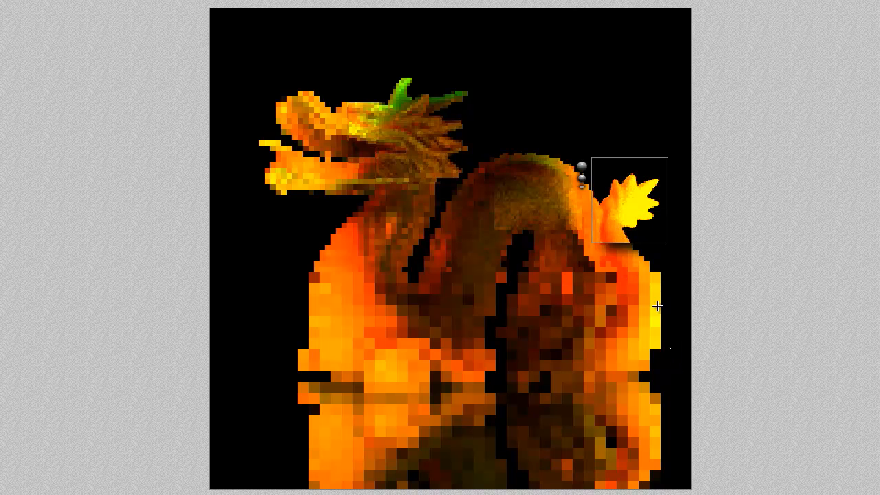
pyautogui.moveTo(670, 349); pyautogui.dragTo(619, 248)
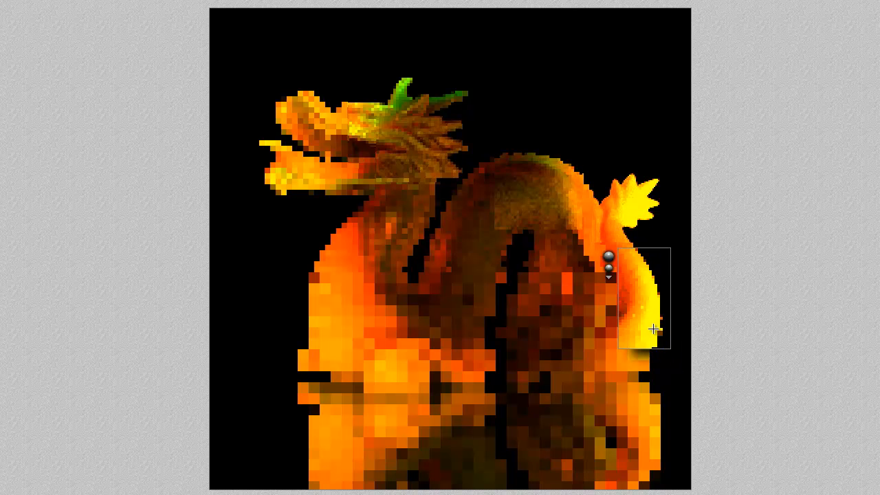
pyautogui.moveTo(648, 404); pyautogui.dragTo(555, 326)
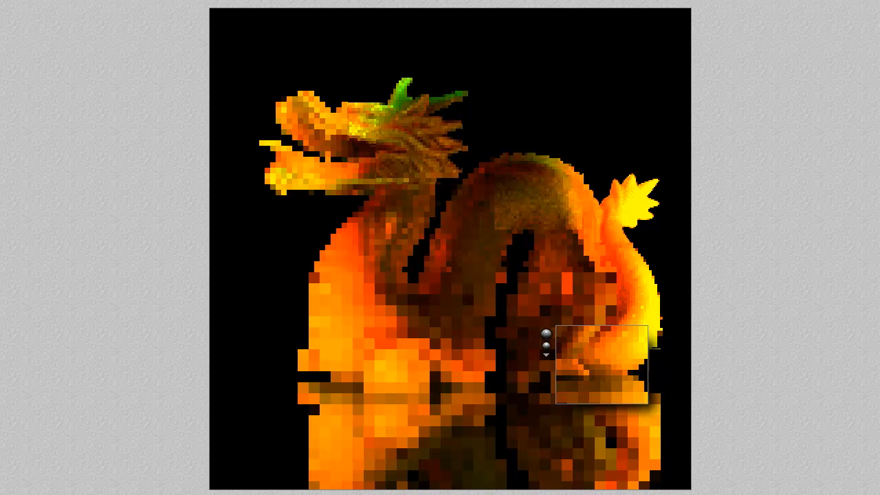
pyautogui.press('Escape')
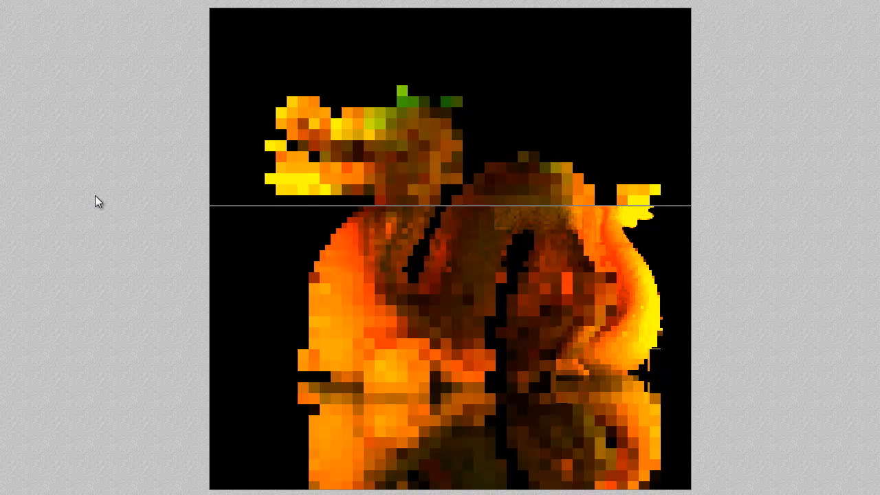